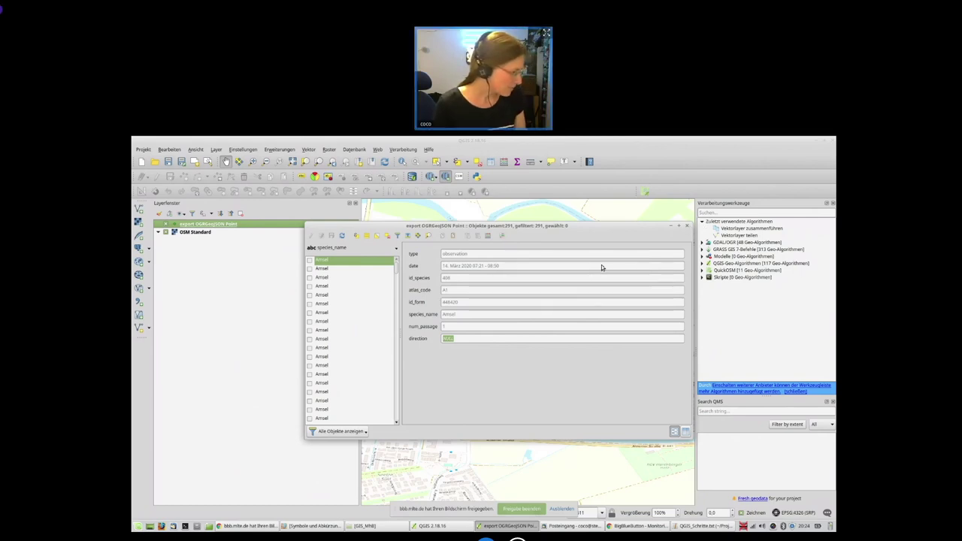
Step: Close the attribute table and open the Vektorlayer teilen algorithm, searching the processing tools for "teilen"
double_click(467, 315)
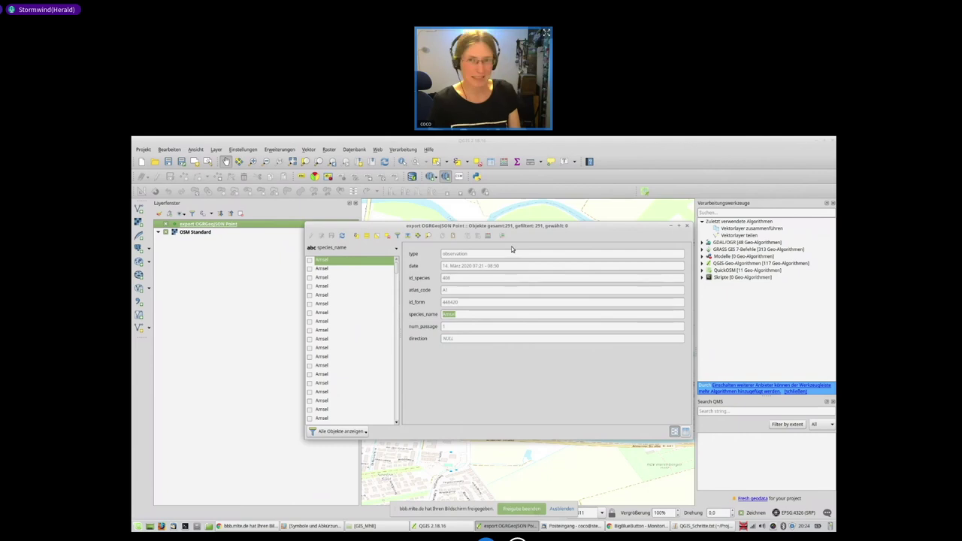
click(688, 227)
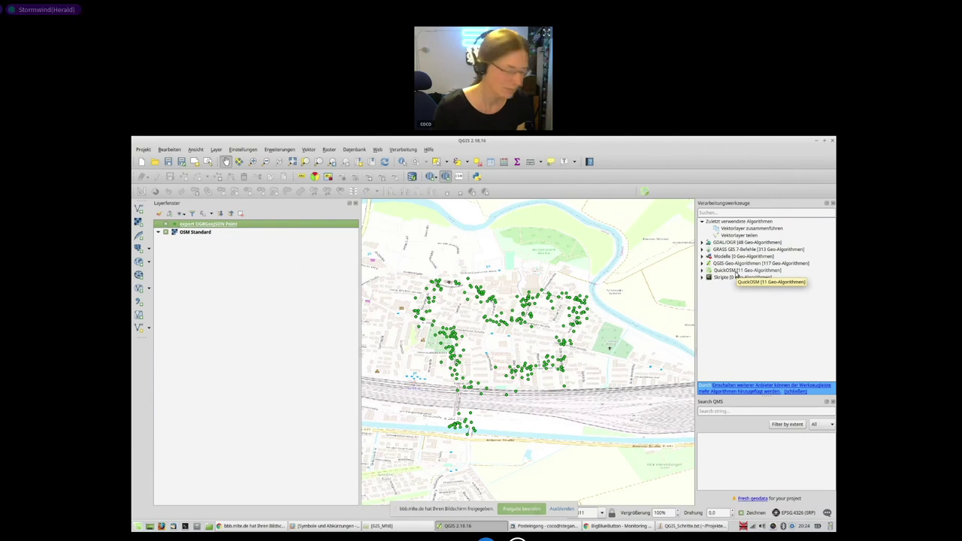
click(724, 214)
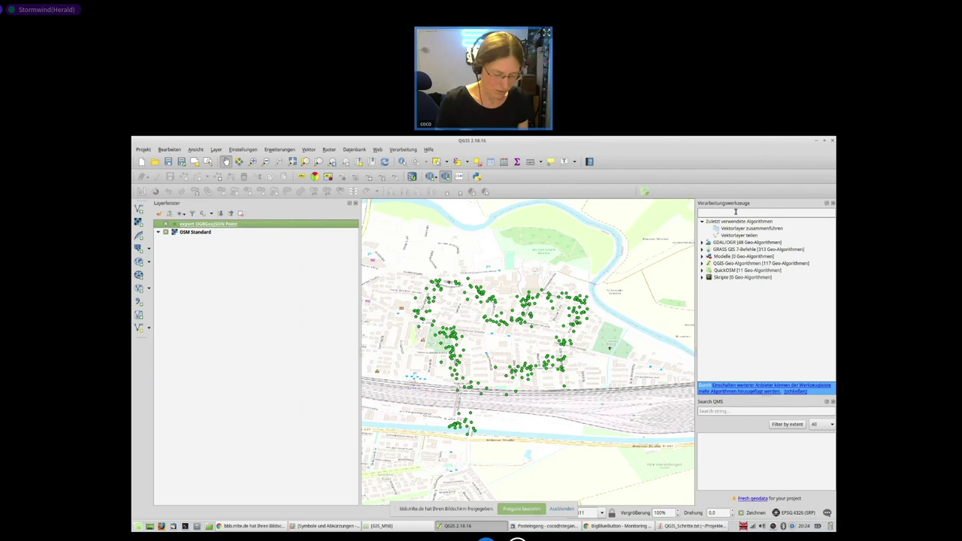
text(teilen)
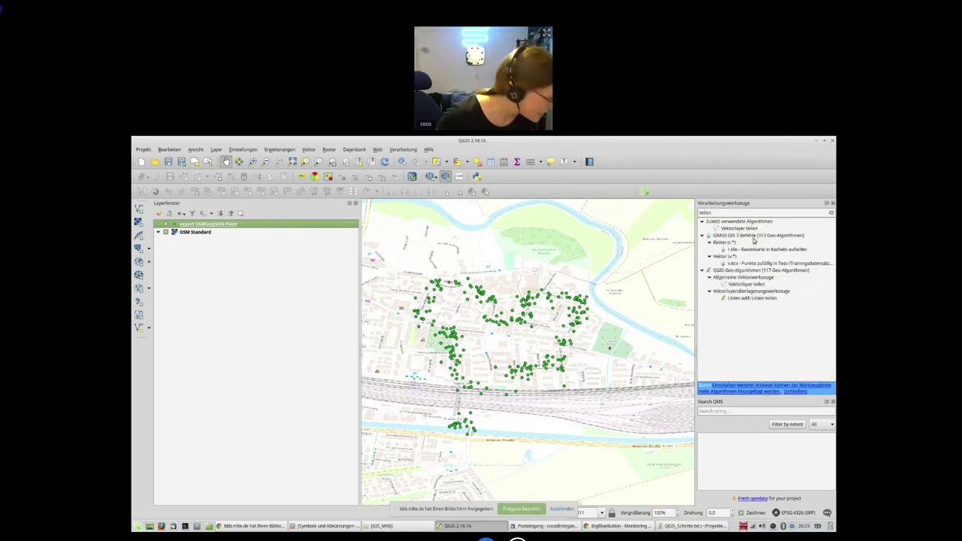
click(764, 285)
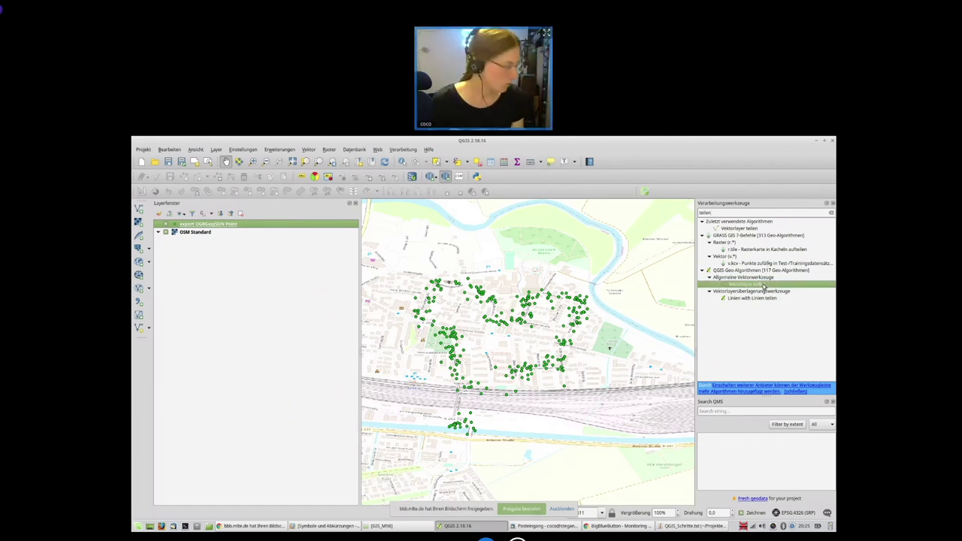
right_click(764, 286)
click(764, 287)
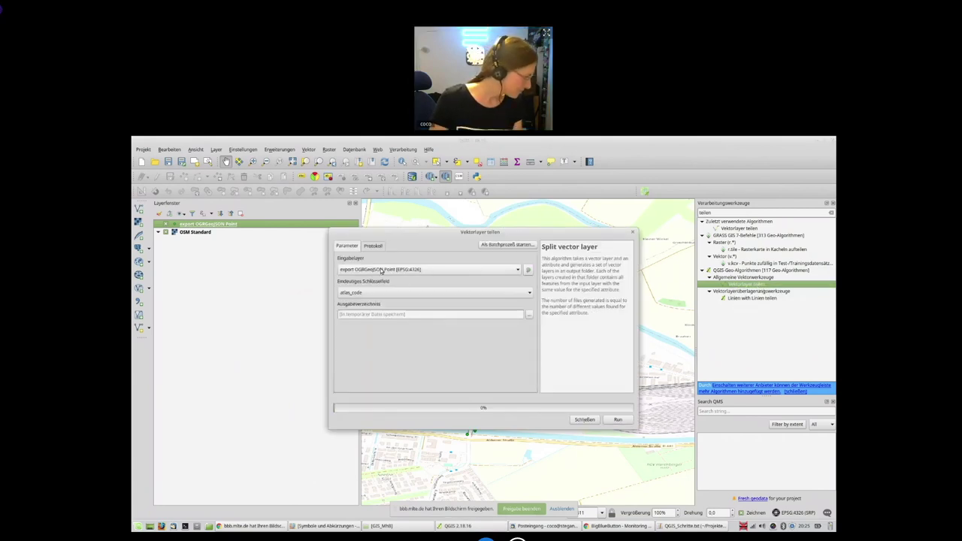
Step: Split the export OGRGeoJSON Point layer by the species_name field, with the GIS_MNB/species folder's path as the output directory
click(381, 292)
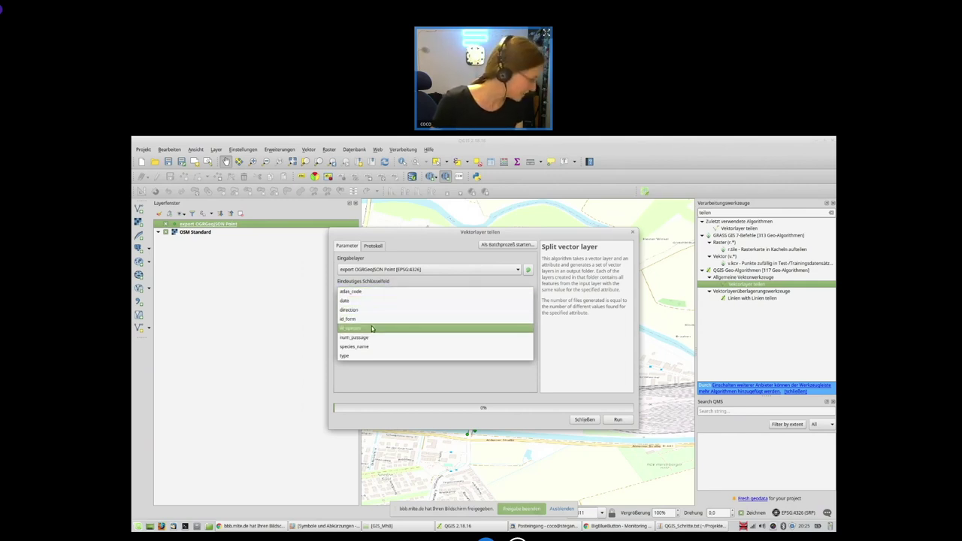
click(364, 346)
click(382, 315)
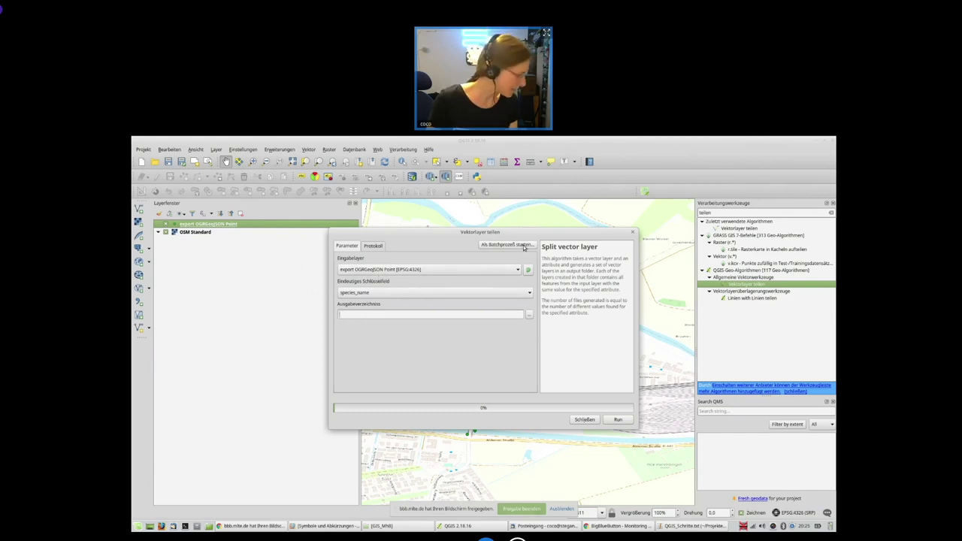
key(alt+Tab)
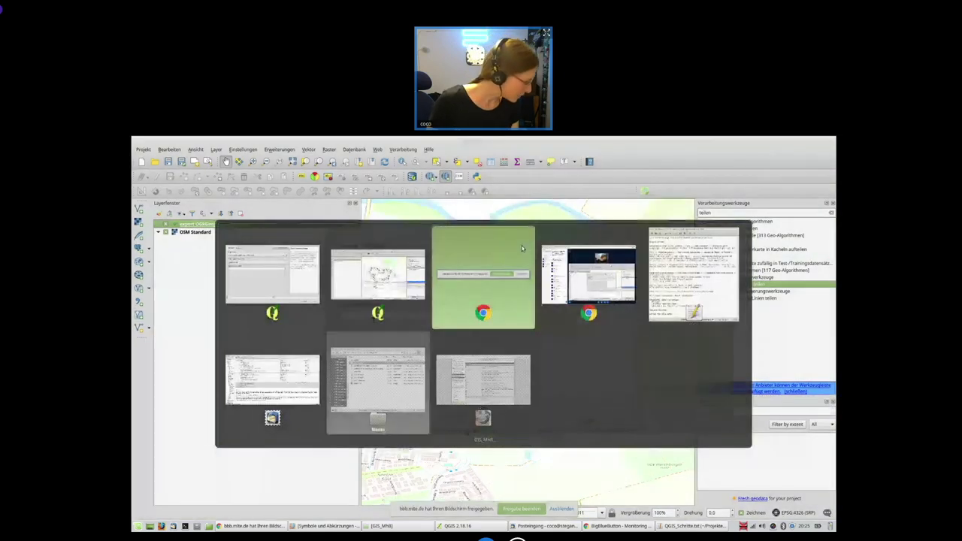
double_click(536, 268)
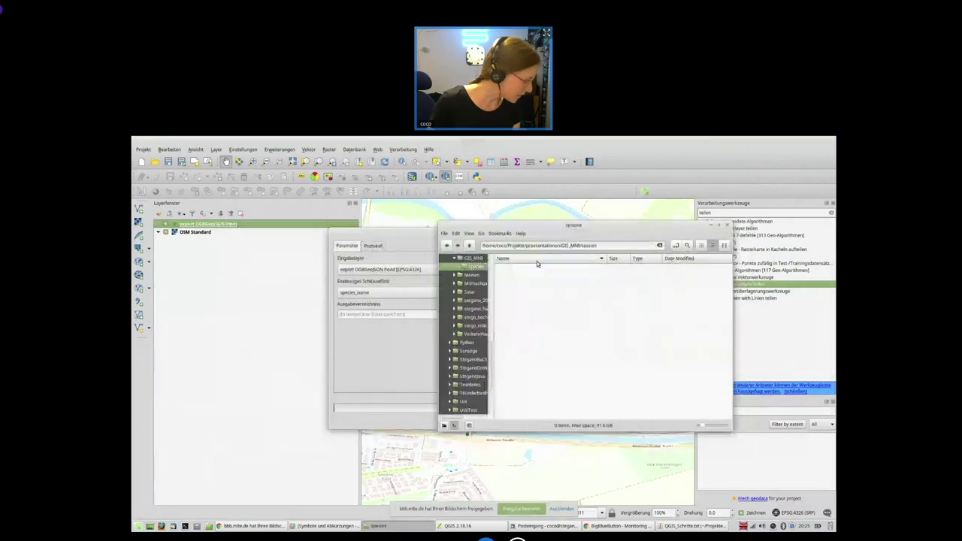
key(ctrl+l)
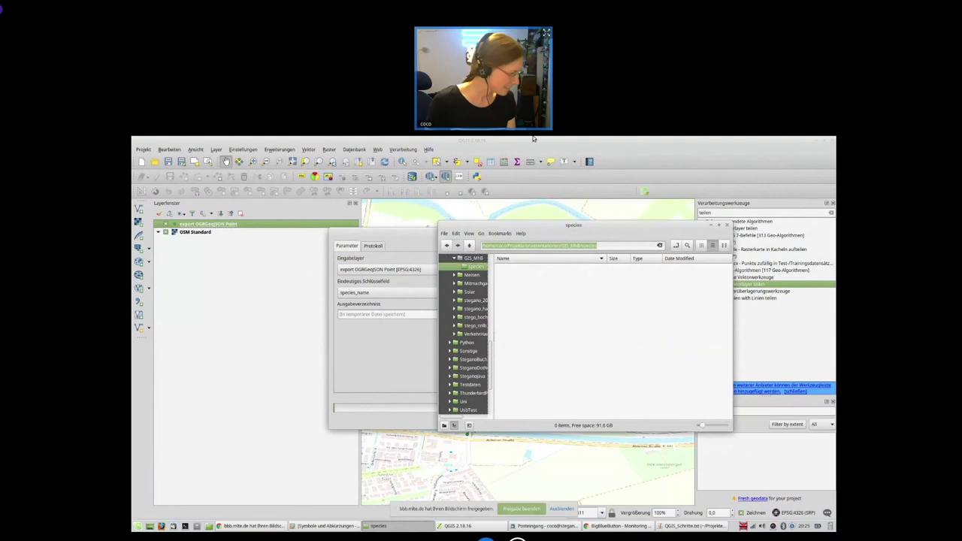
key(ctrl+c)
key(alt+Tab)
click(440, 315)
key(ctrl+v)
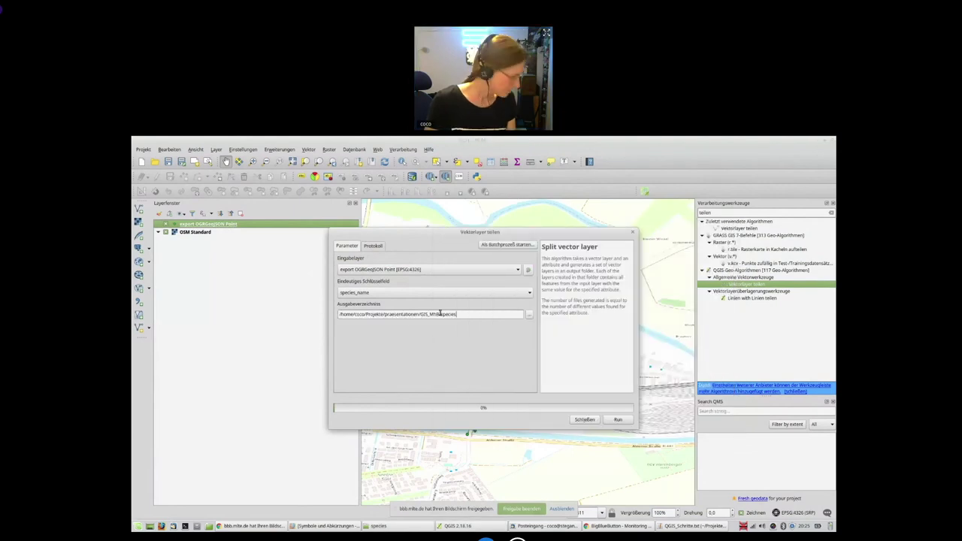
click(618, 420)
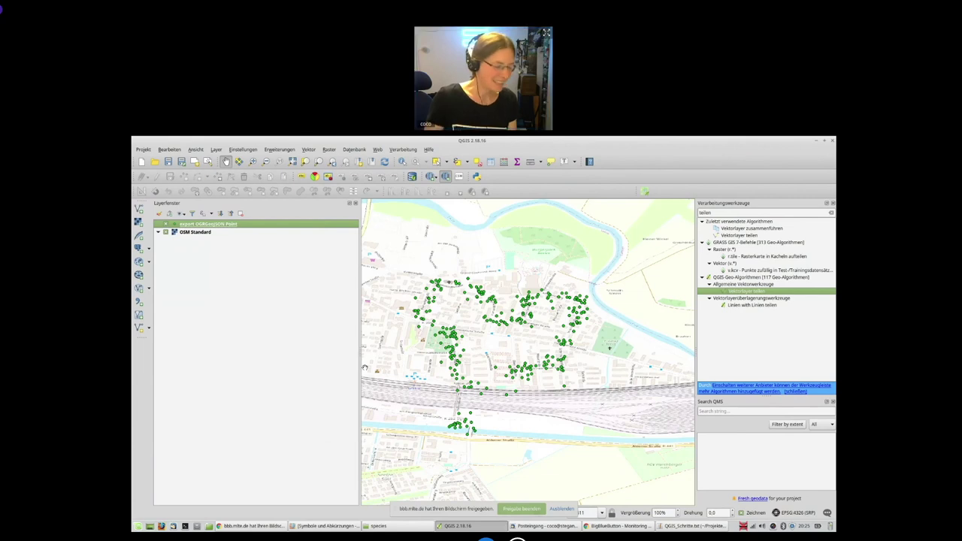
Step: Switch to the file manager and examine the split files in the species folder with the Name column widened to show full names
key(alt+Tab)
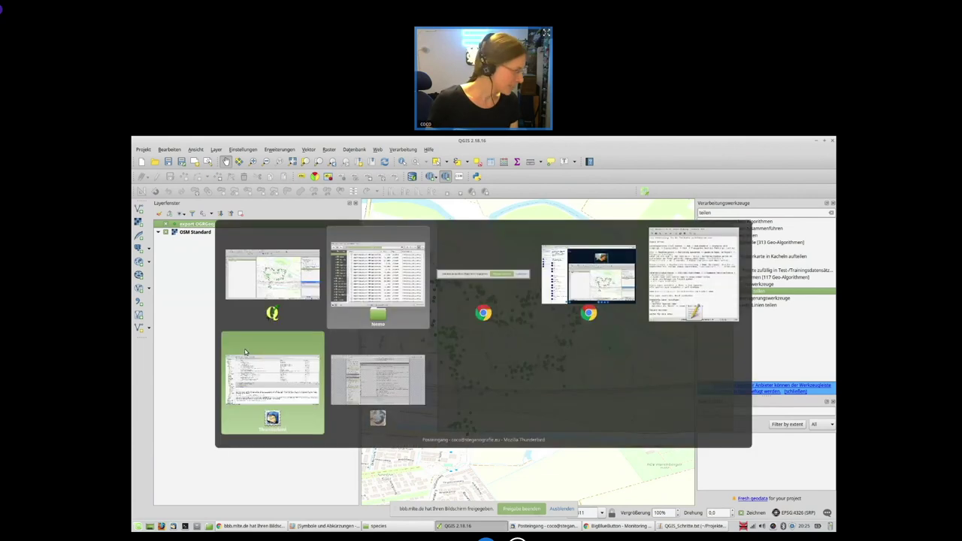
key(Down)
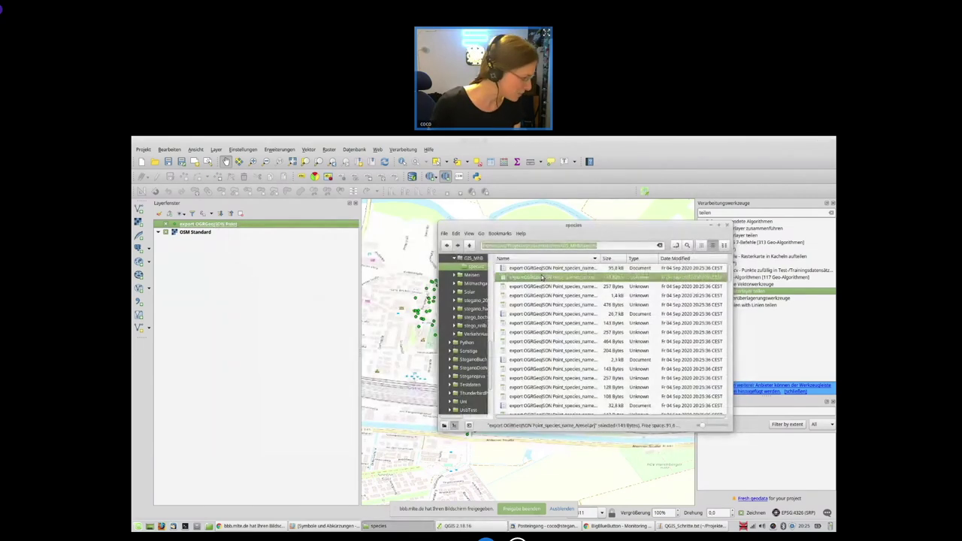
double_click(600, 259)
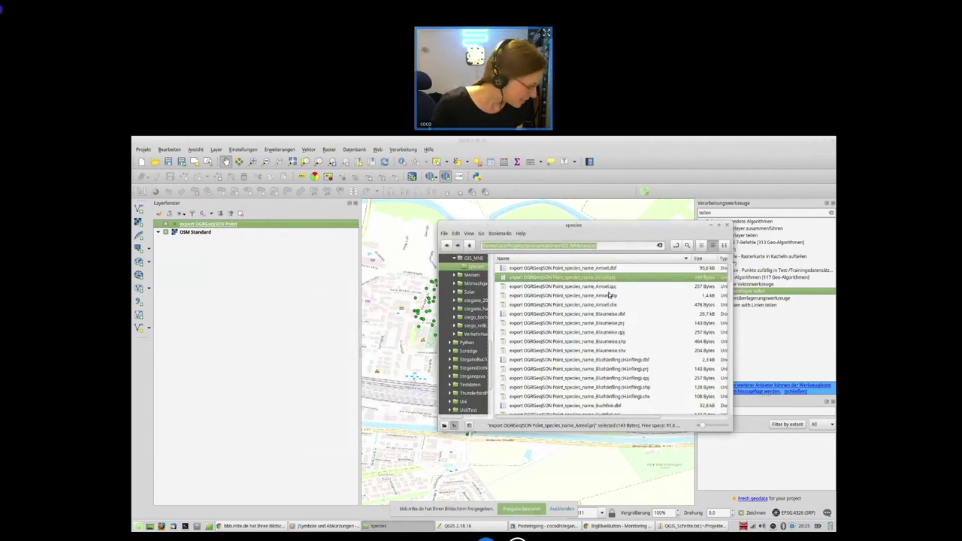
click(615, 270)
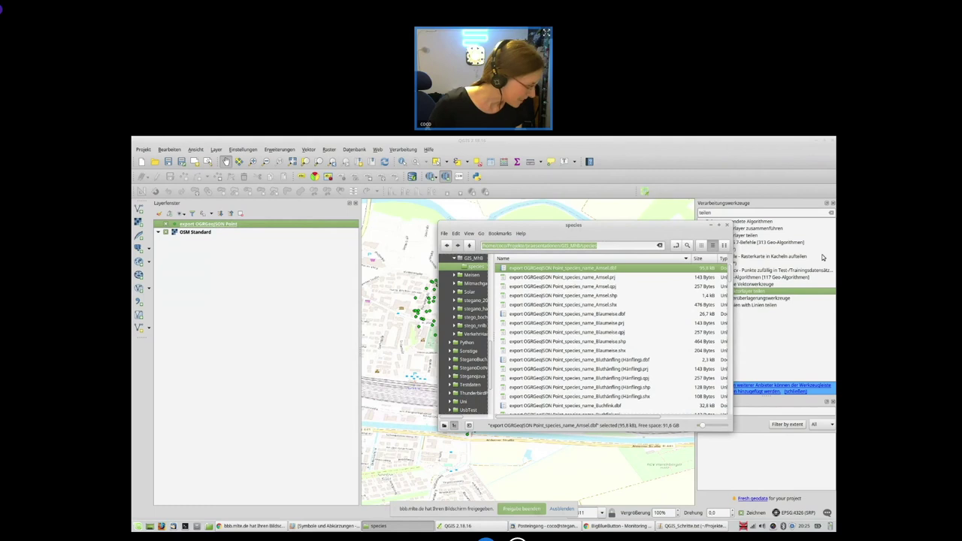
key(Down)
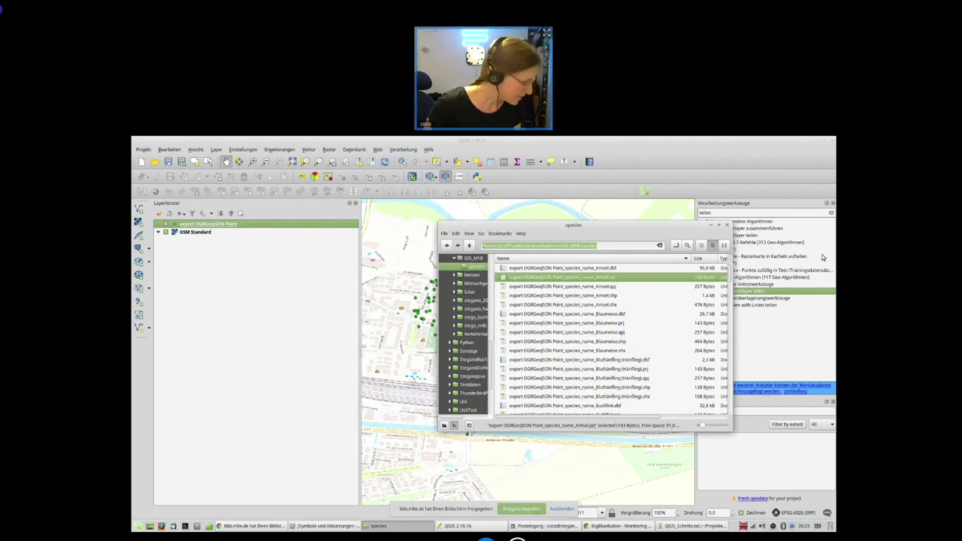
key(Down)
key(Down)
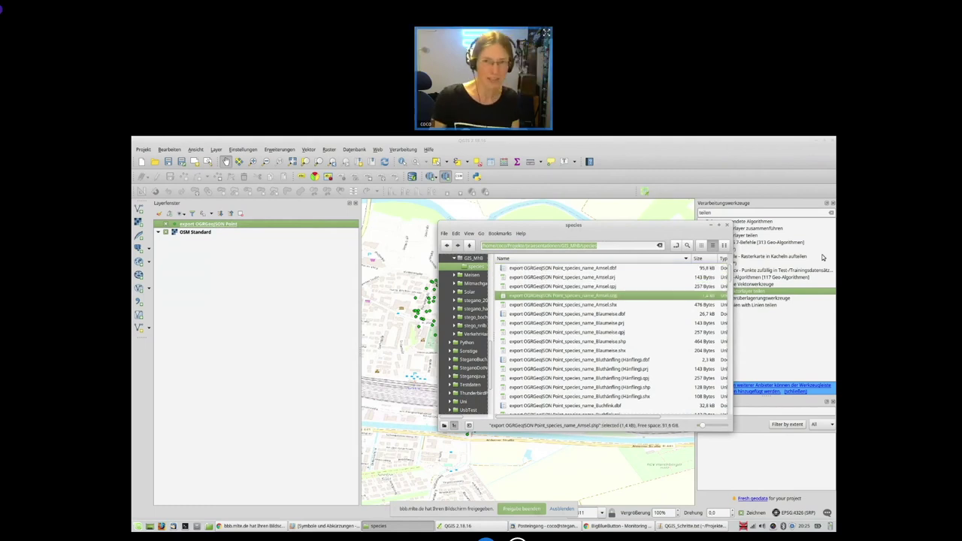
Step: Add the species_name_Amsel.shp file from the species folder to the QGIS project as a layer
right_click(567, 301)
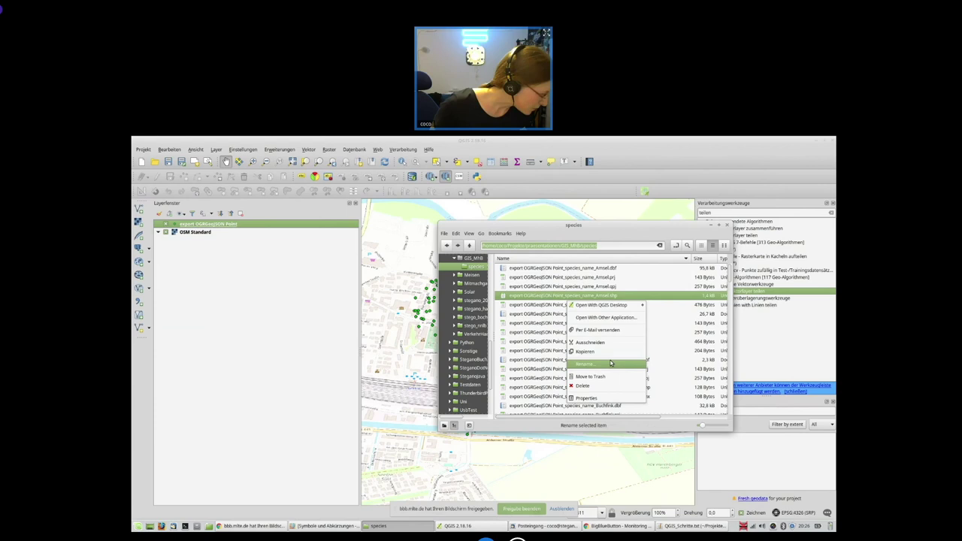
click(524, 298)
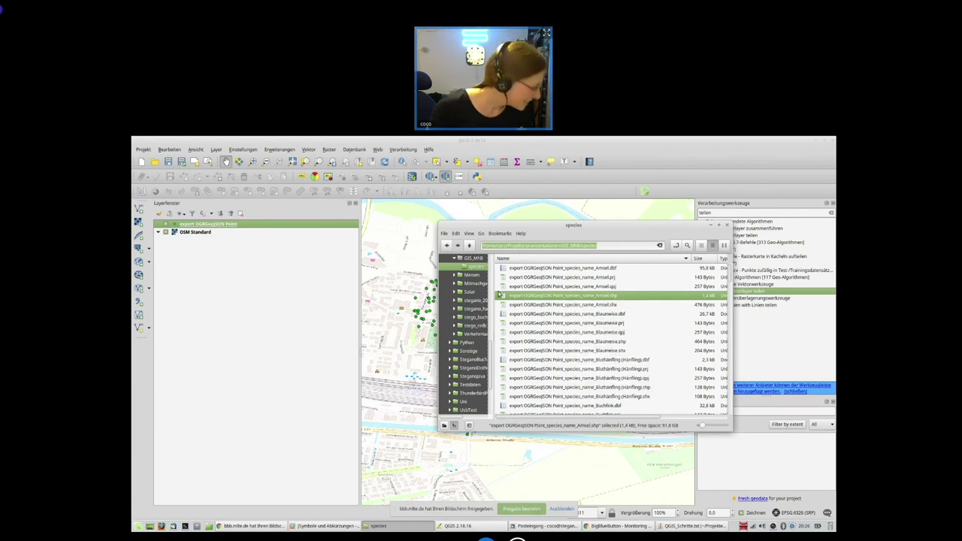
drag(520, 303, 223, 290)
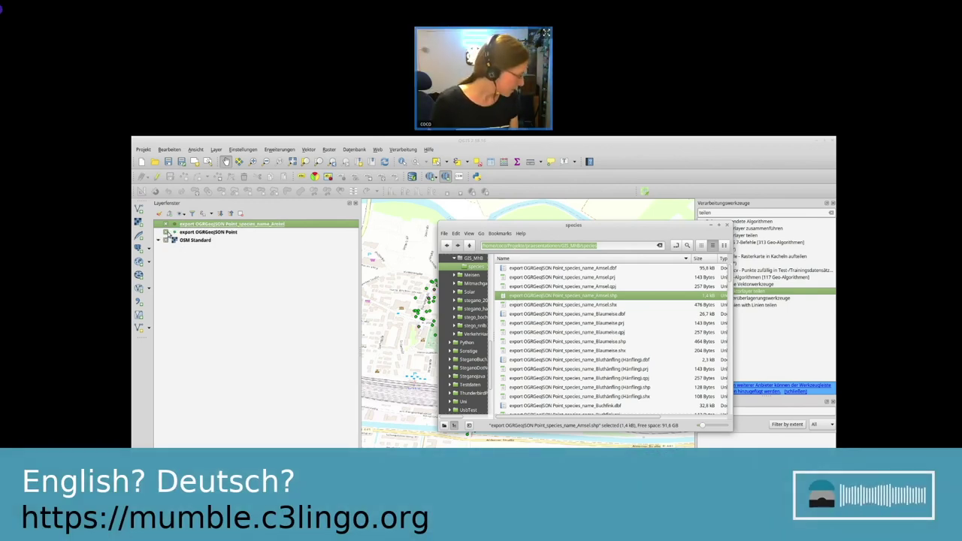
Step: Hide the export OGRGeoJSON Point and OSM Standard layers, toggling the export layer to compare its points with the Amsel points
click(167, 233)
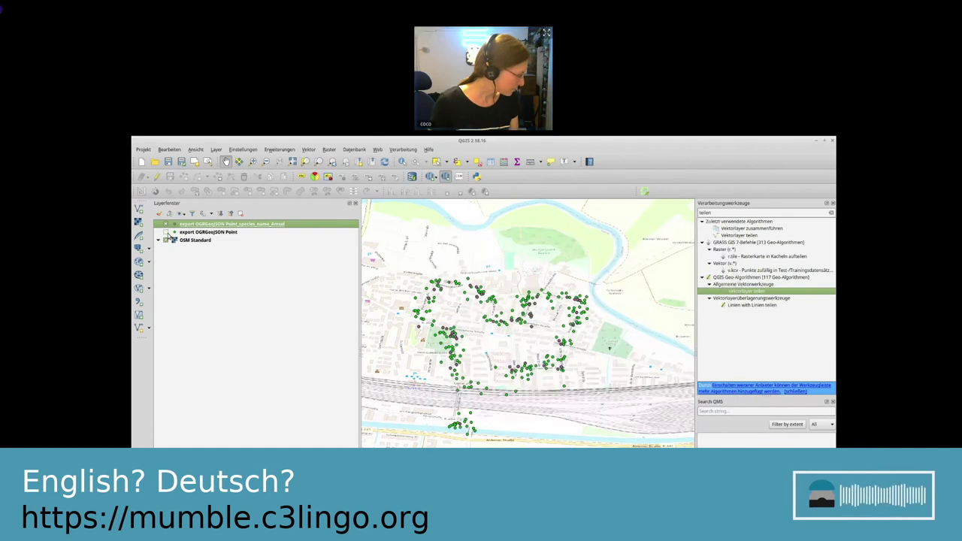
click(167, 241)
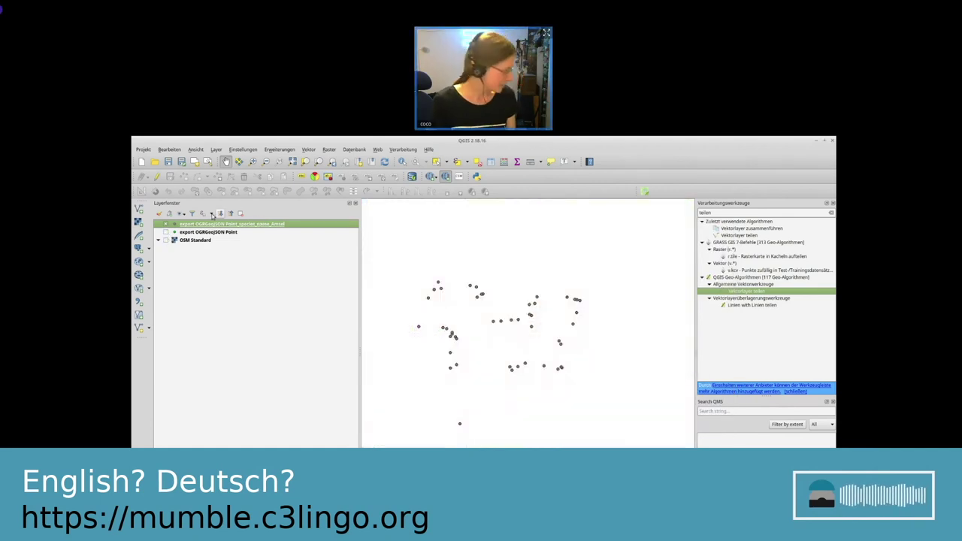
click(166, 233)
click(167, 232)
click(166, 232)
click(166, 232)
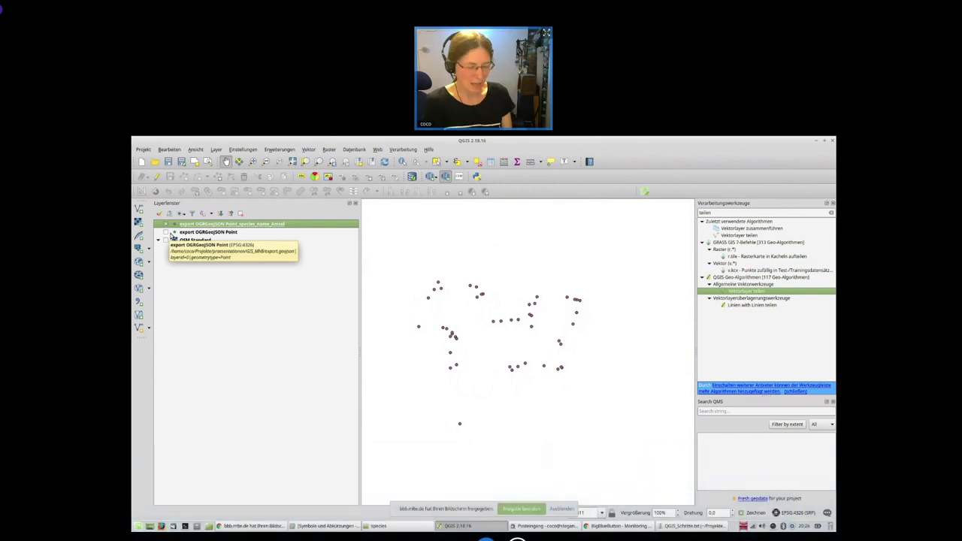
Step: Open the Amsel layer's properties and switch its style to Regelbasierend
right_click(204, 227)
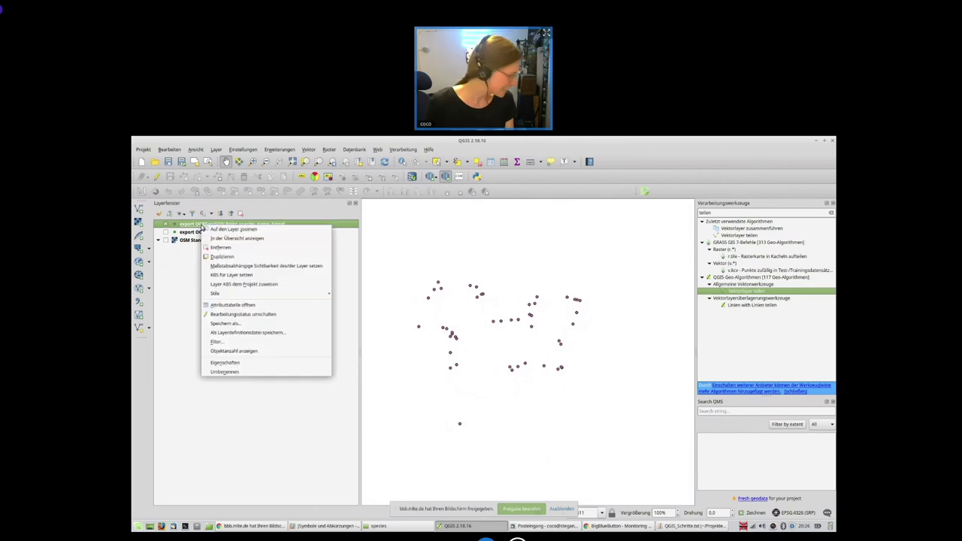
click(234, 364)
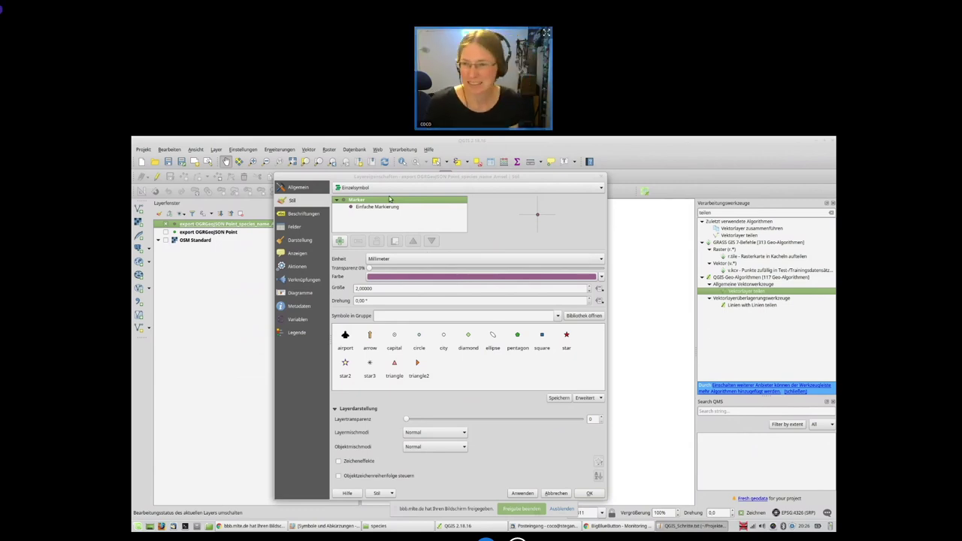
click(371, 188)
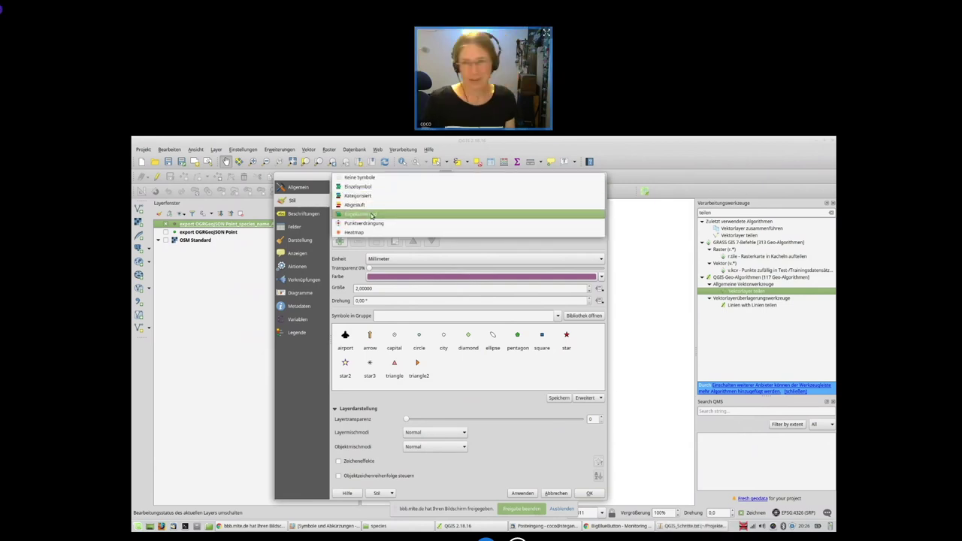
click(372, 215)
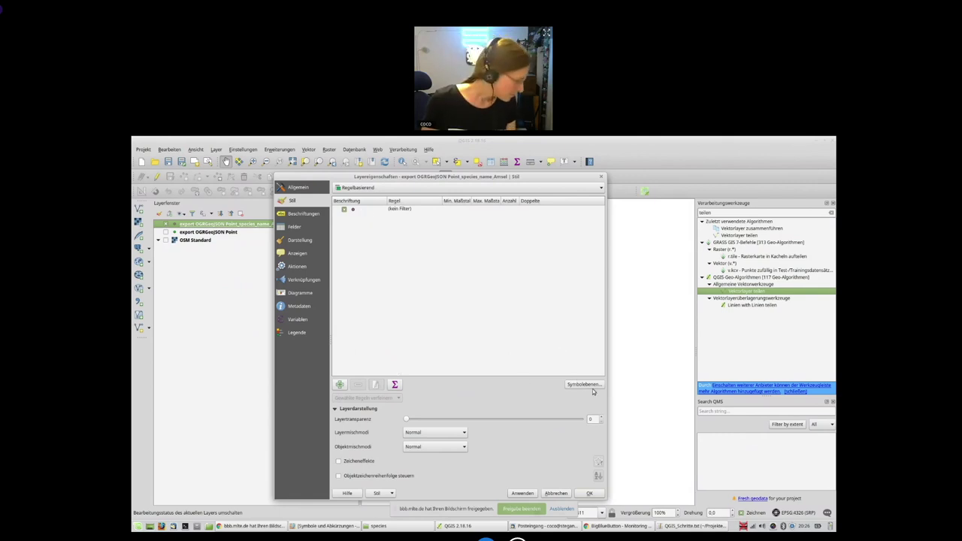
Step: Start adding categories to the unfiltered rule and set their column expression to regexp_substr(date, '\\s(\\S+)\\s')
click(374, 210)
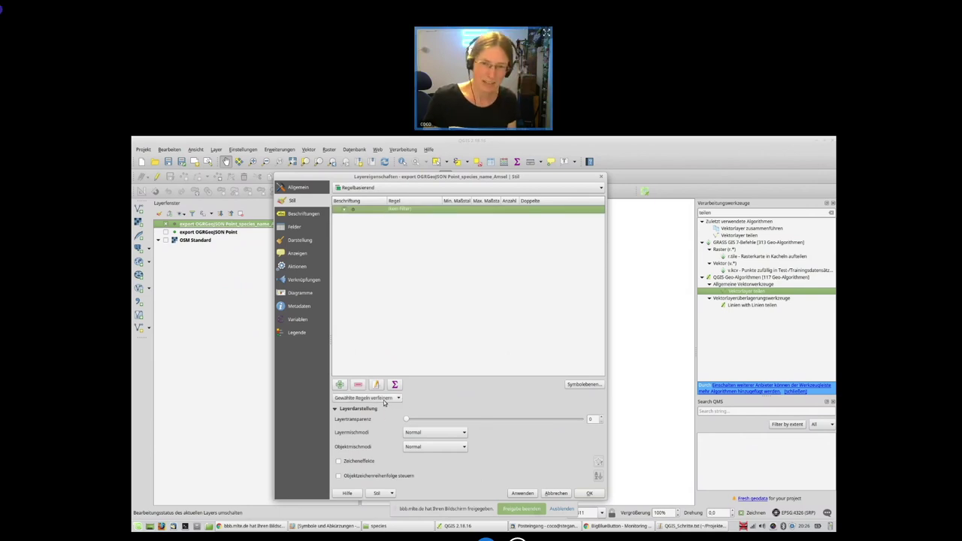
click(384, 400)
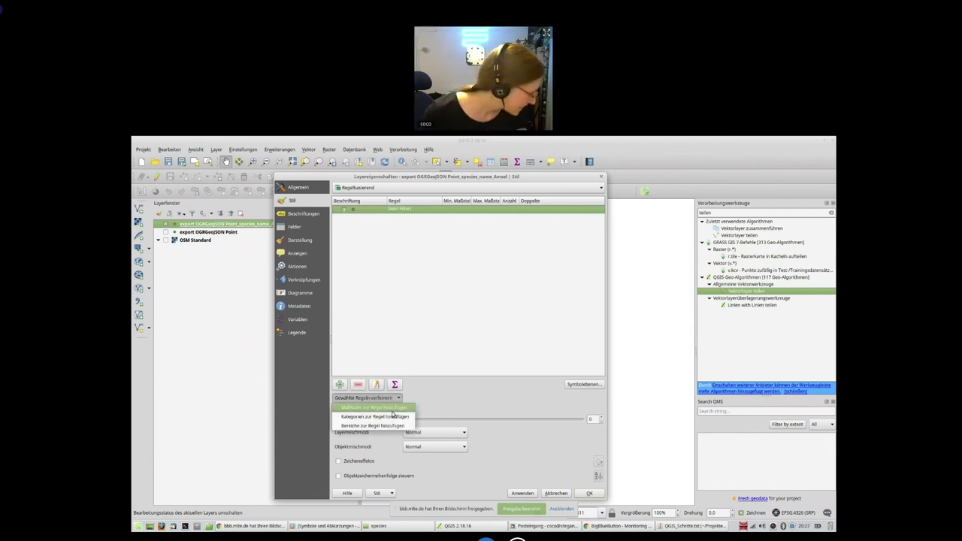
click(394, 418)
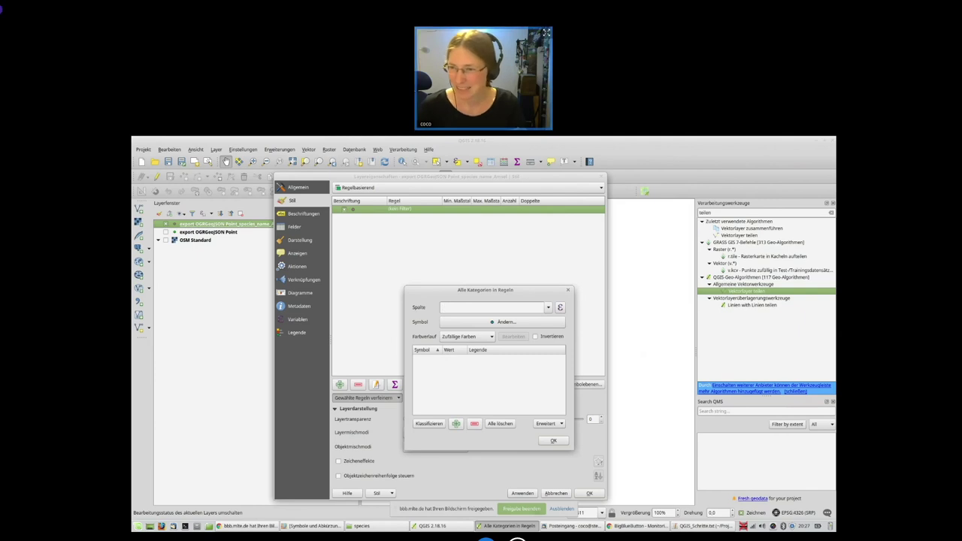
key(alt+Tab)
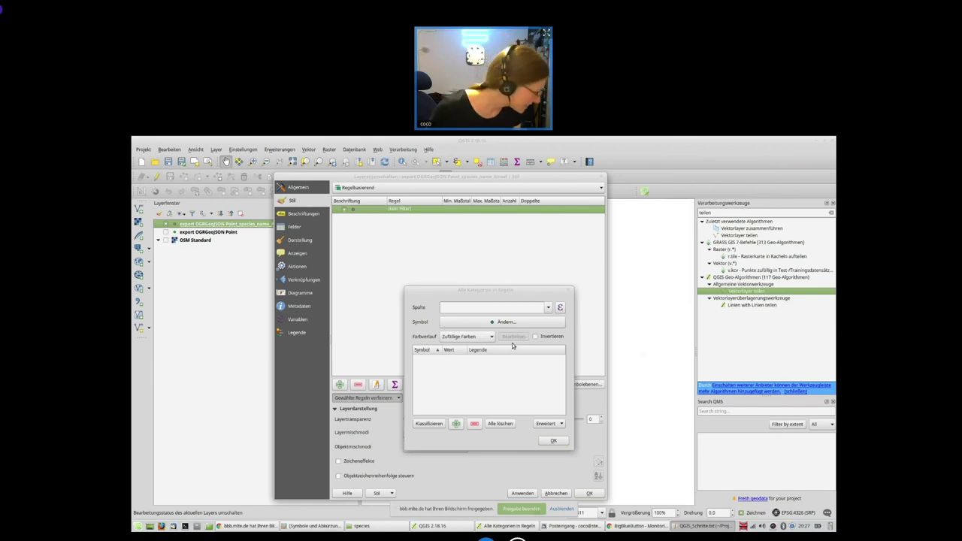
click(431, 316)
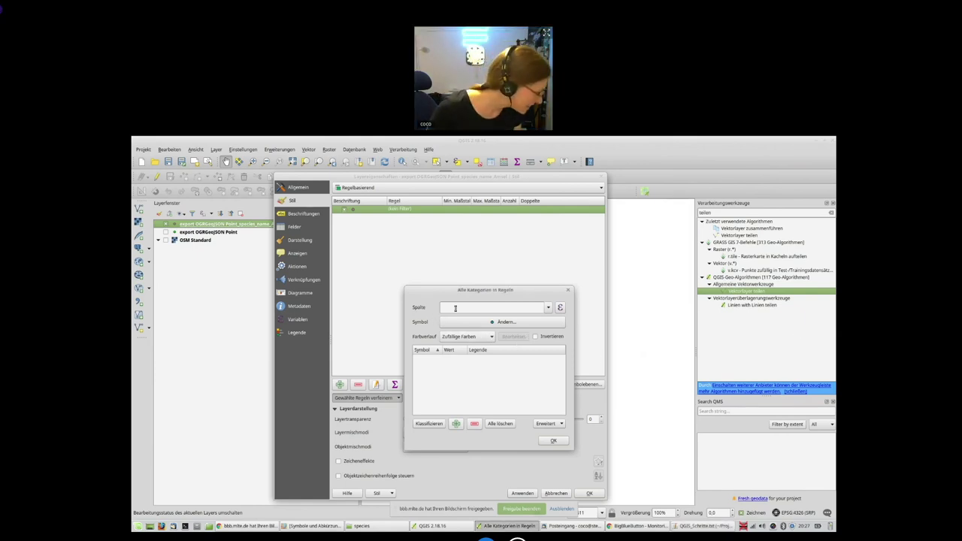
click(561, 308)
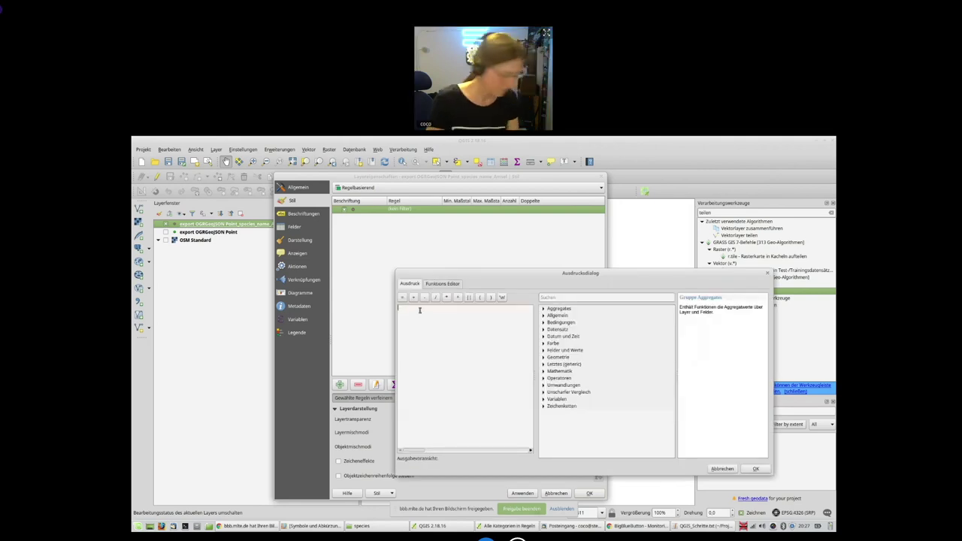
text(regexp_substr(date, '\\s(\\S+)\\s'))
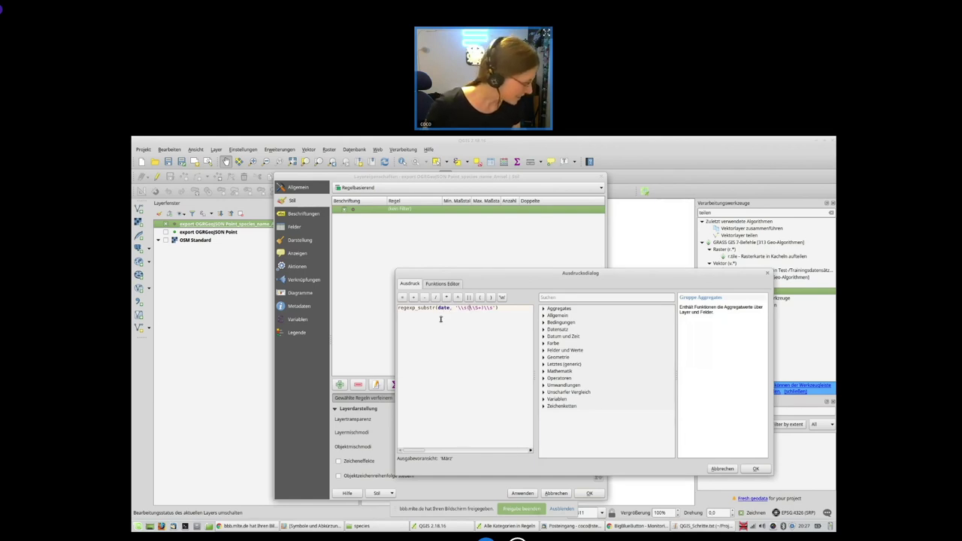
key(Right)
key(Right)
key(Right)
key(Right)
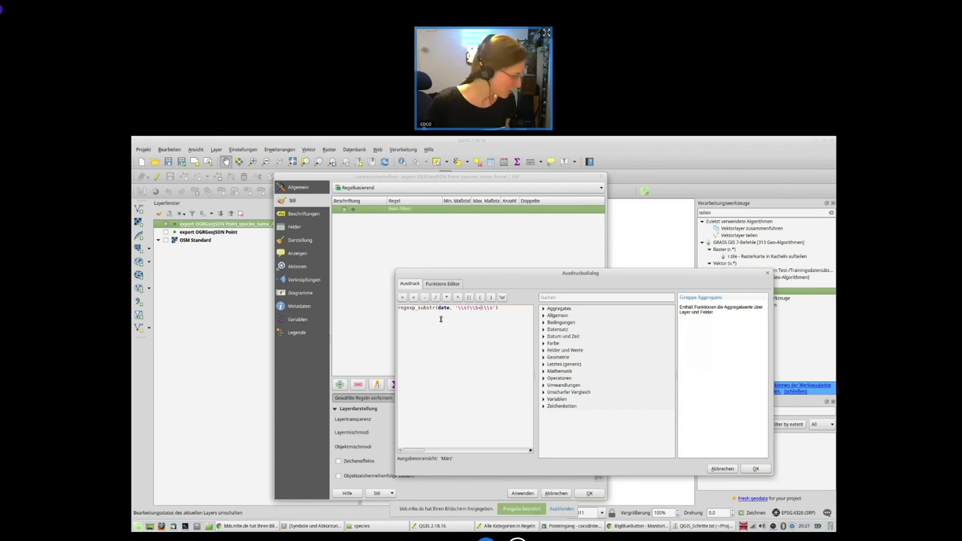
click(755, 470)
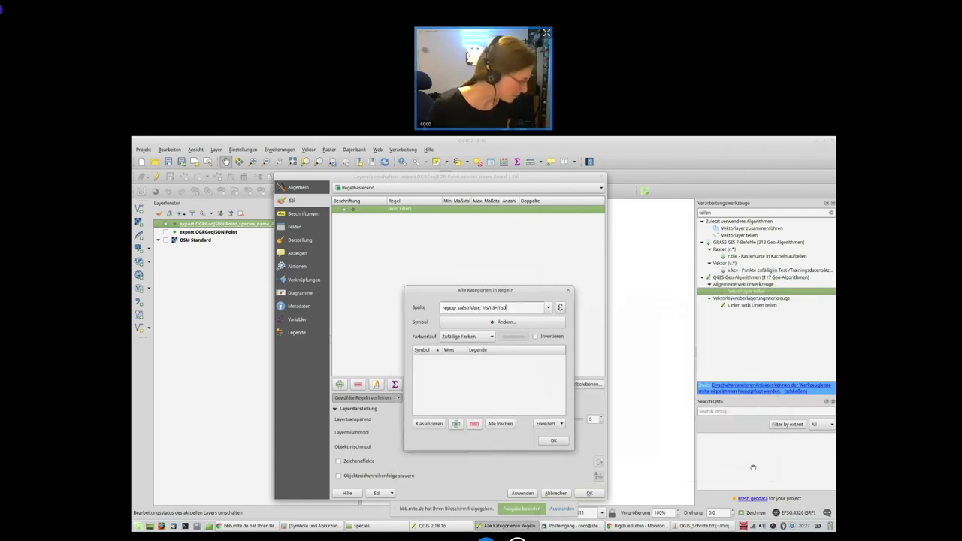
Step: Classify the expression's values into month categories, review them, and add them beneath the unfiltered rule
click(427, 426)
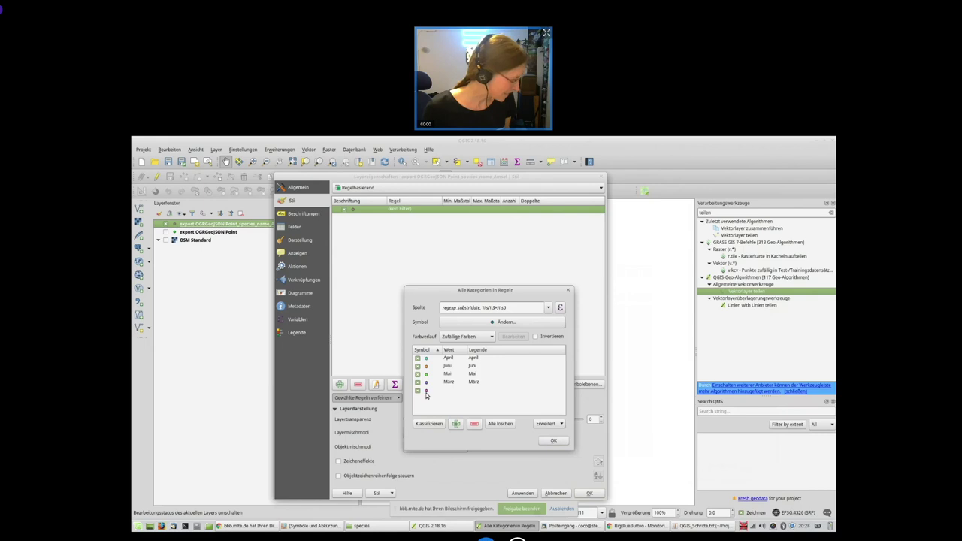
click(479, 382)
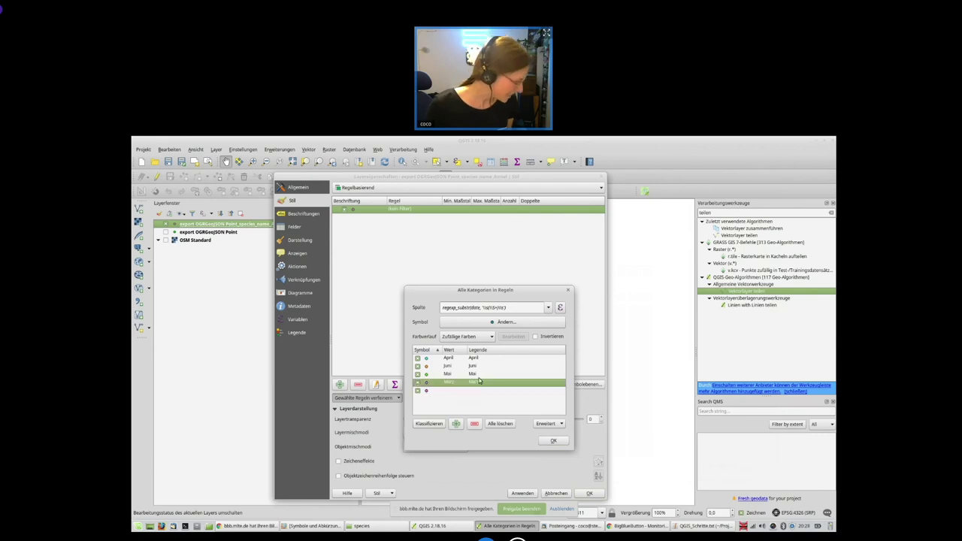
key(Up)
key(Up)
key(Up)
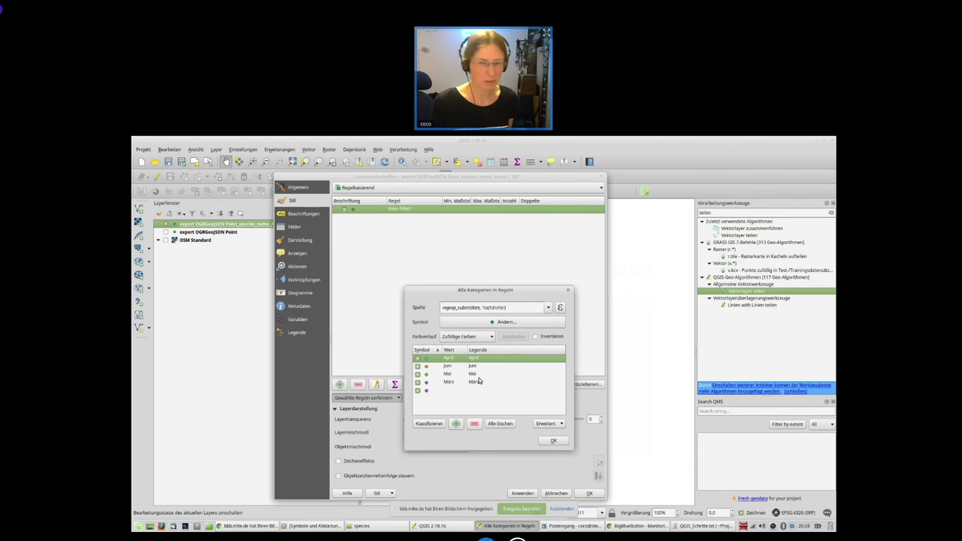
click(553, 442)
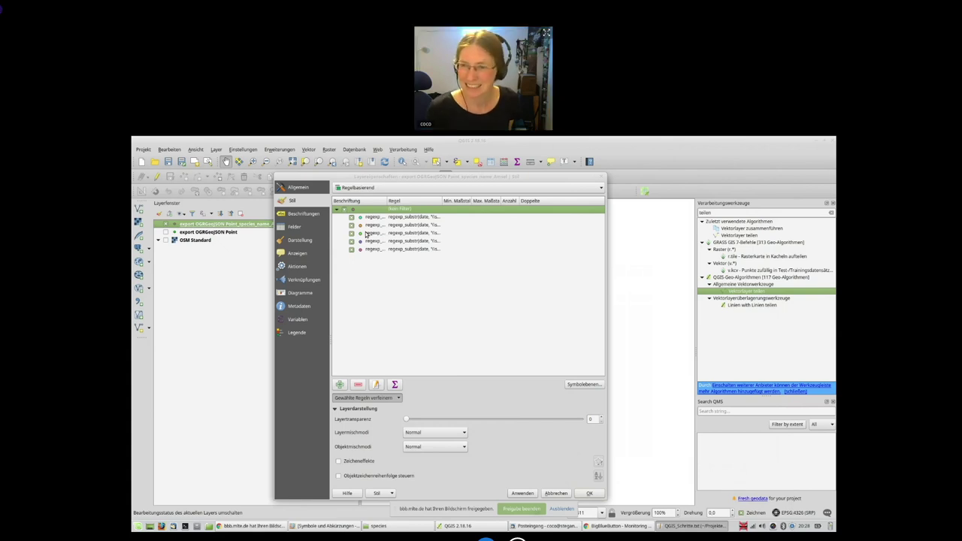
Step: Apply the rule-based style and move the properties dialog aside to check the coloured Amsel points on the map
click(522, 494)
drag(426, 181, 519, 449)
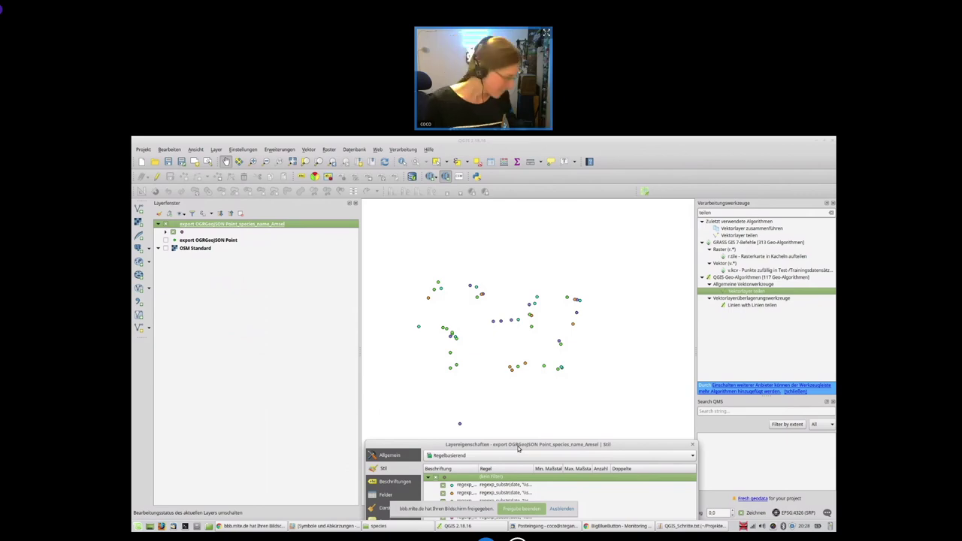
drag(519, 448, 490, 199)
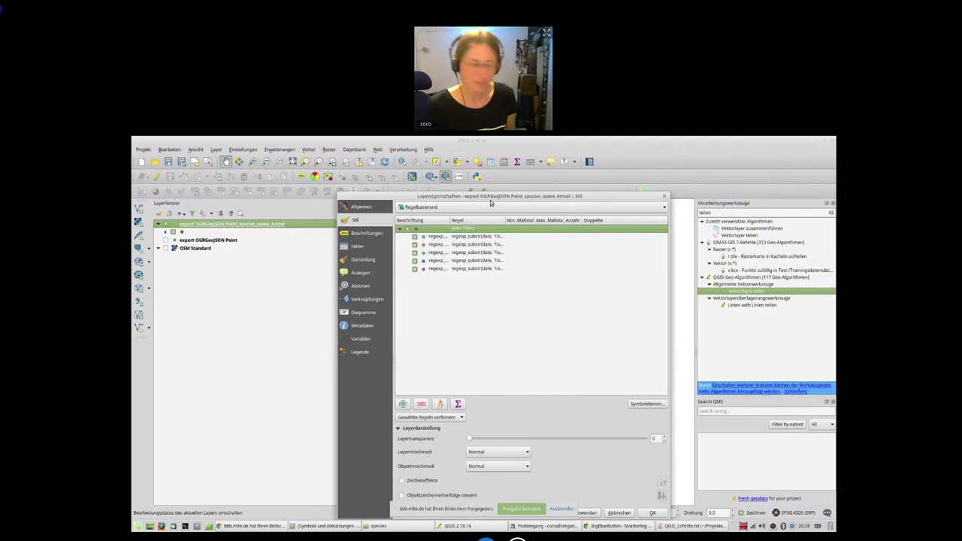
Step: Switch the Amsel layer's labelling to Regelbasierte Beschriftung and add a label rule with the description Durchgang
click(372, 234)
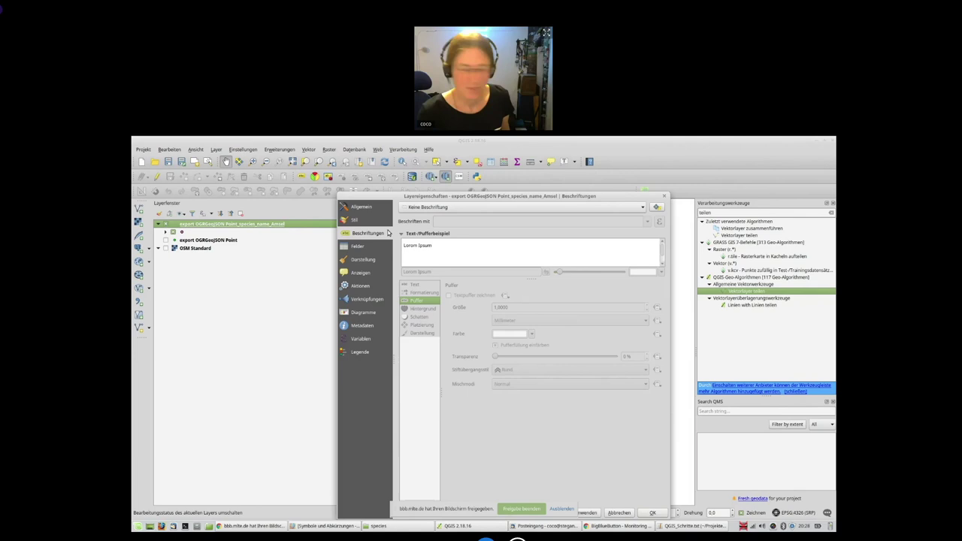
click(427, 209)
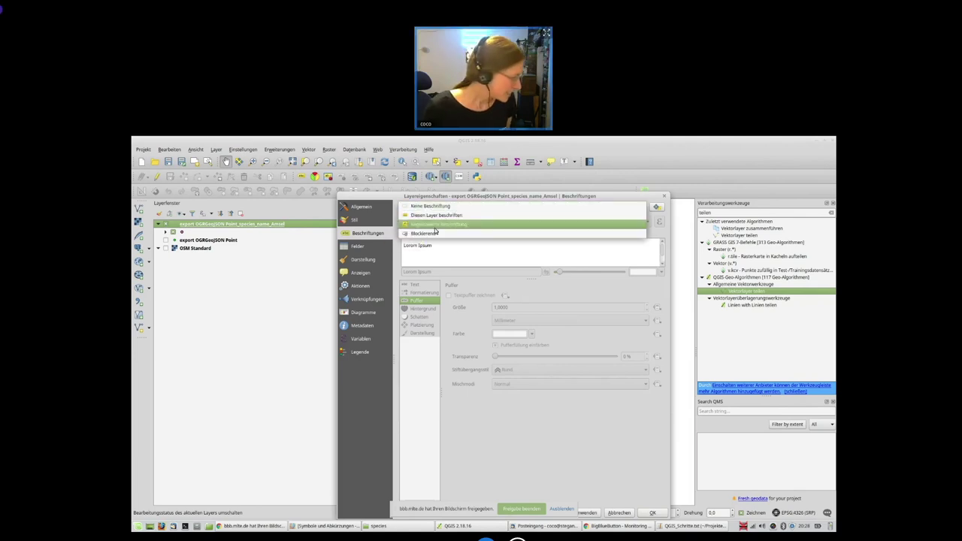
click(435, 227)
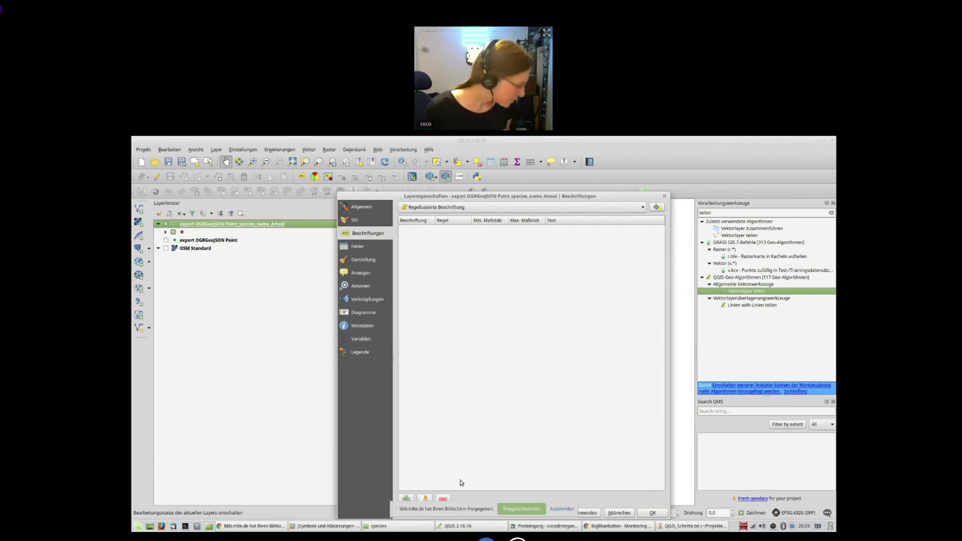
click(406, 500)
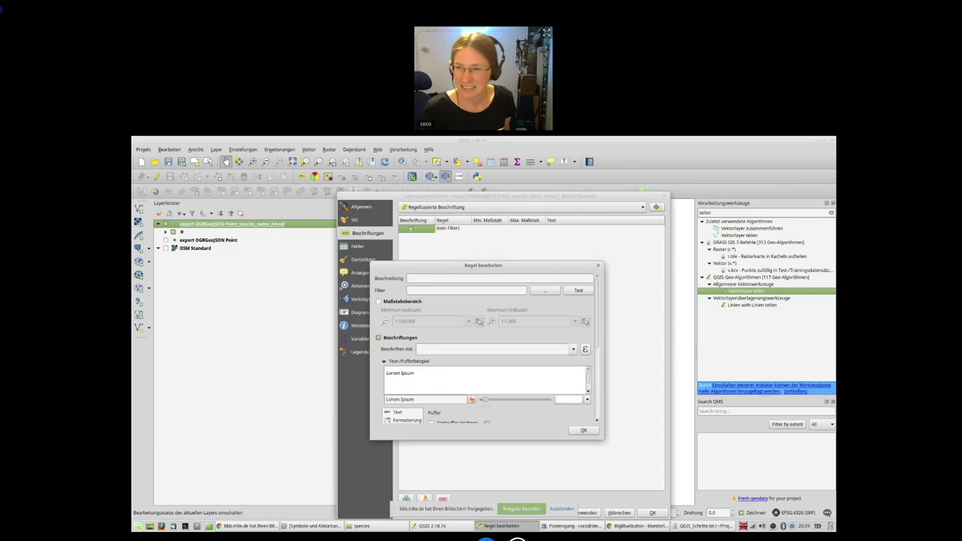
key(alt+Tab)
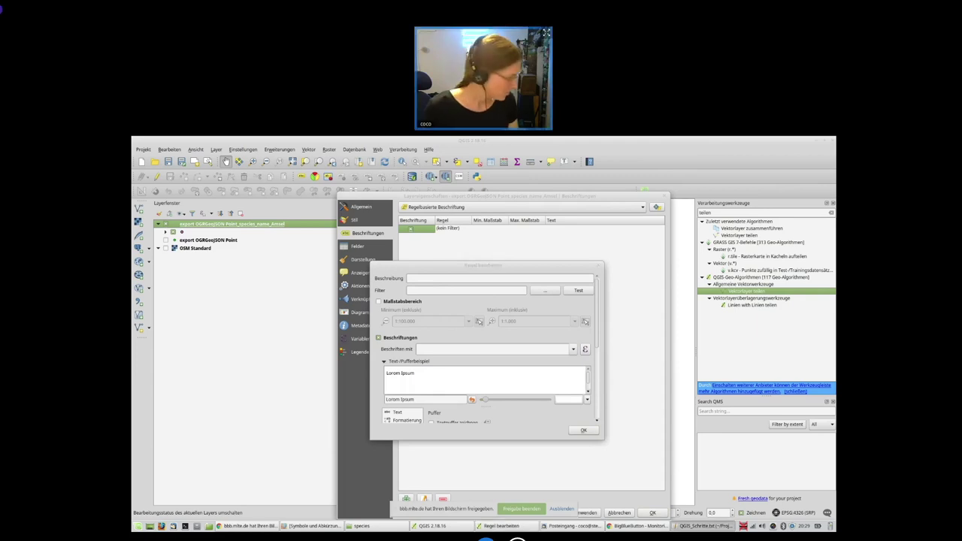
click(457, 270)
text(Durchgang)
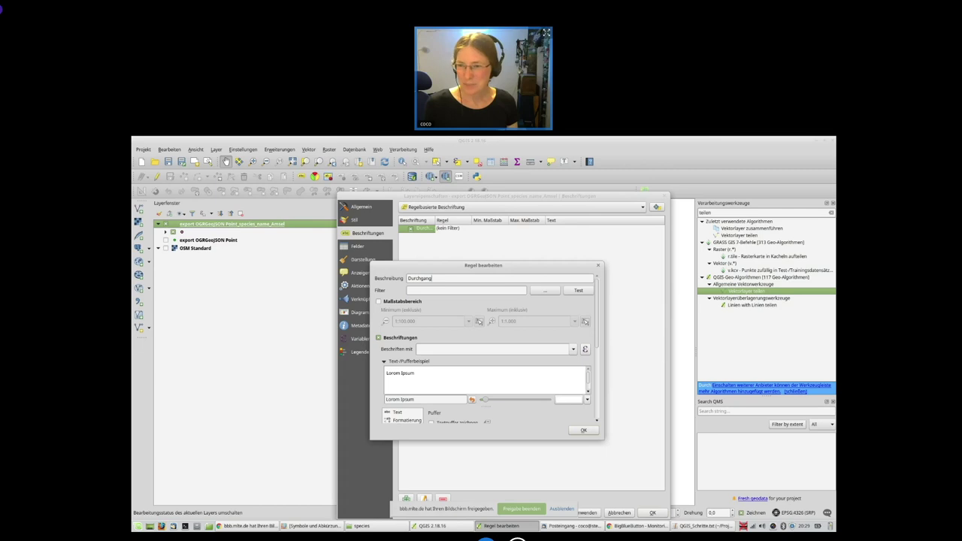
Step: Set the Durchgang rule's label expression to concat( regexp_substr(date, '\\s(\\S+)\\s') , ' ', atlas_code ) and accept the rule
key(alt+Tab)
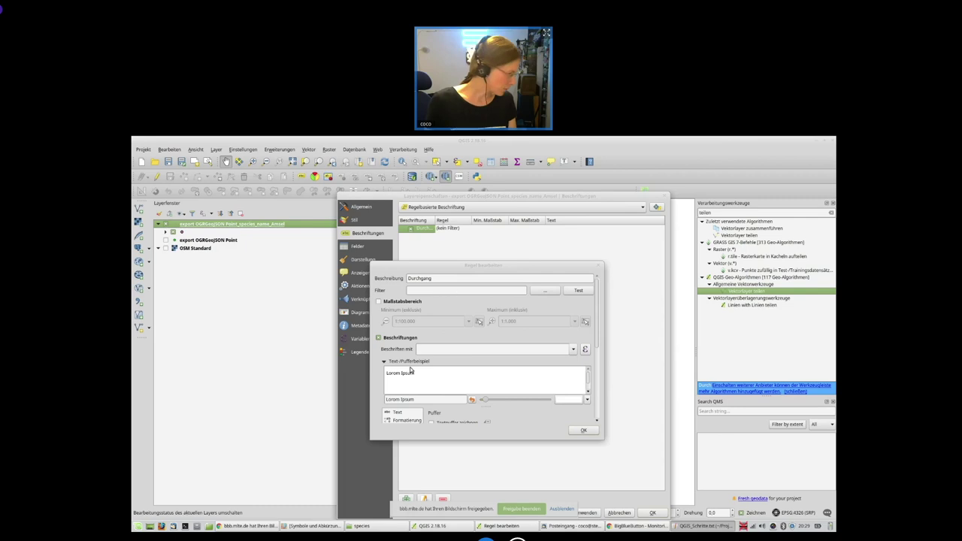
click(449, 349)
text(concat( regexp_substr(date, '\\d\\d\\d\\d'), ' ', atlas_code ))
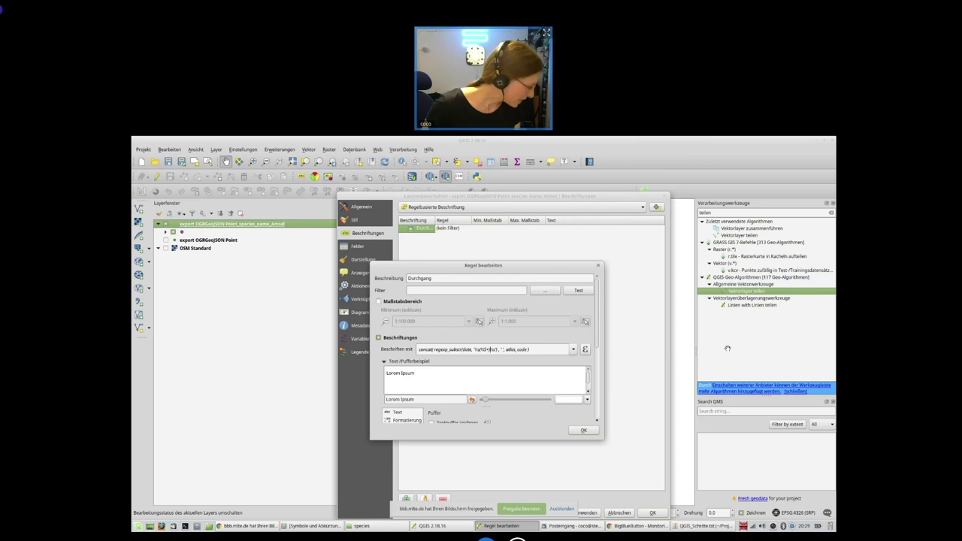
double_click(467, 350)
drag(474, 350, 497, 351)
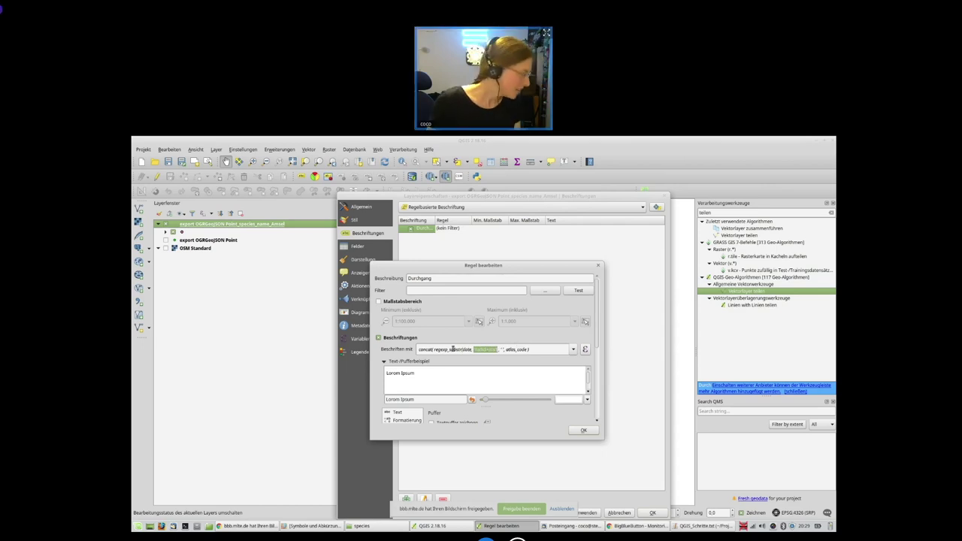
double_click(425, 350)
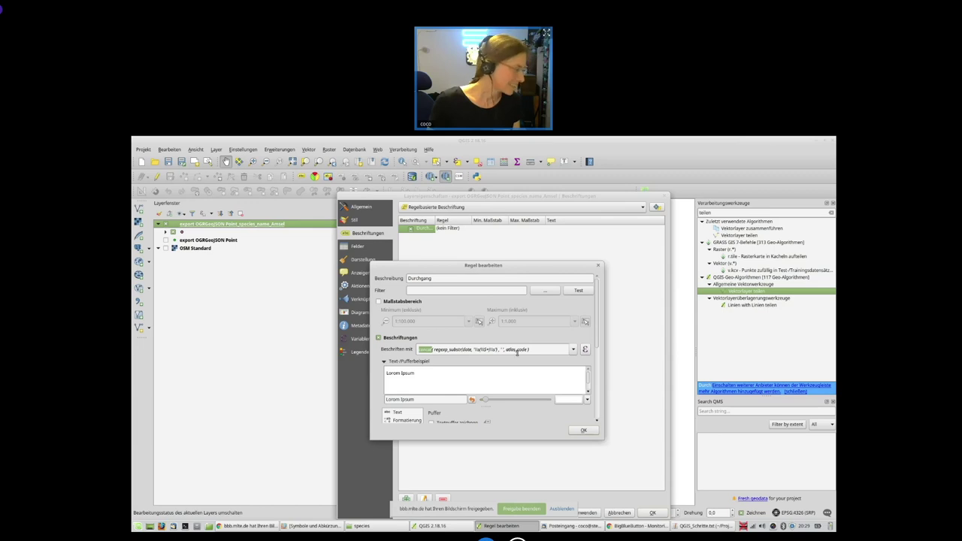
double_click(518, 350)
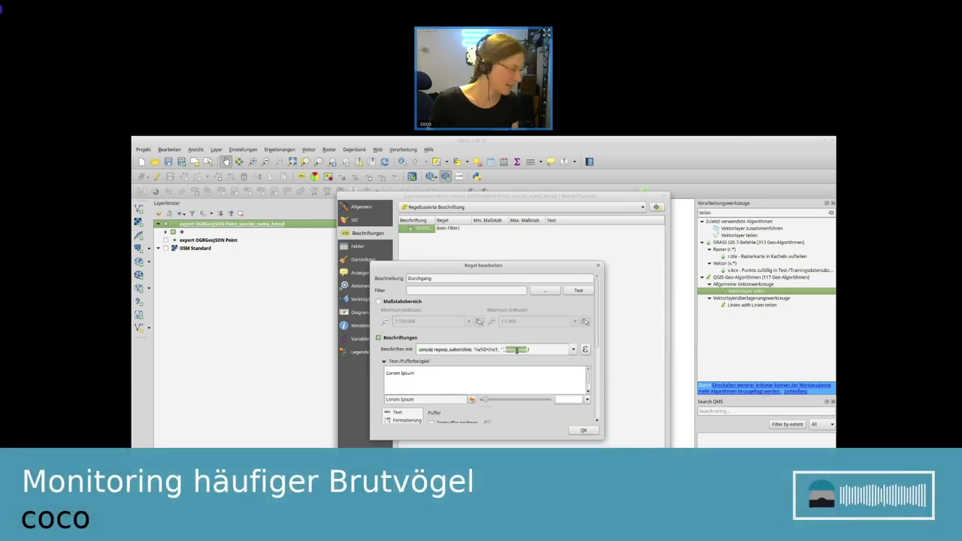
click(519, 352)
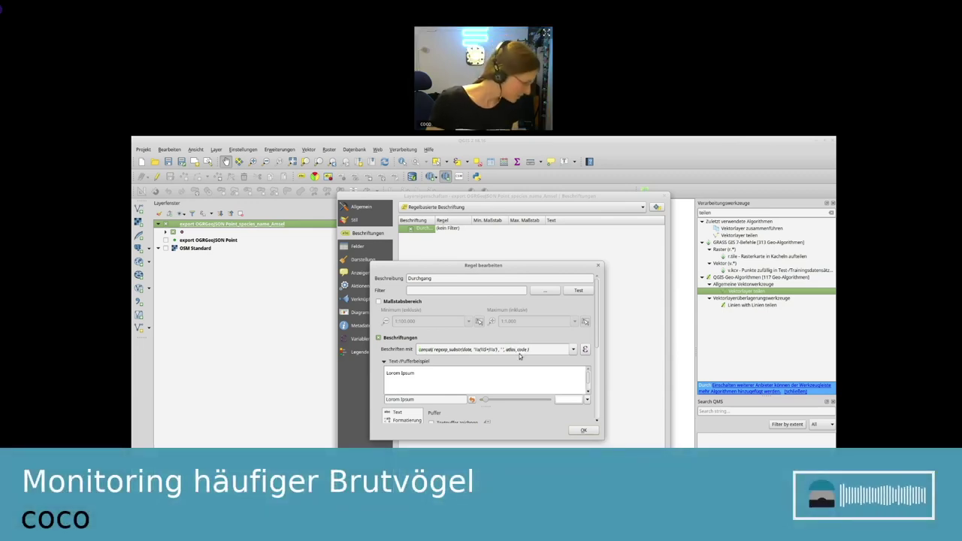
click(585, 431)
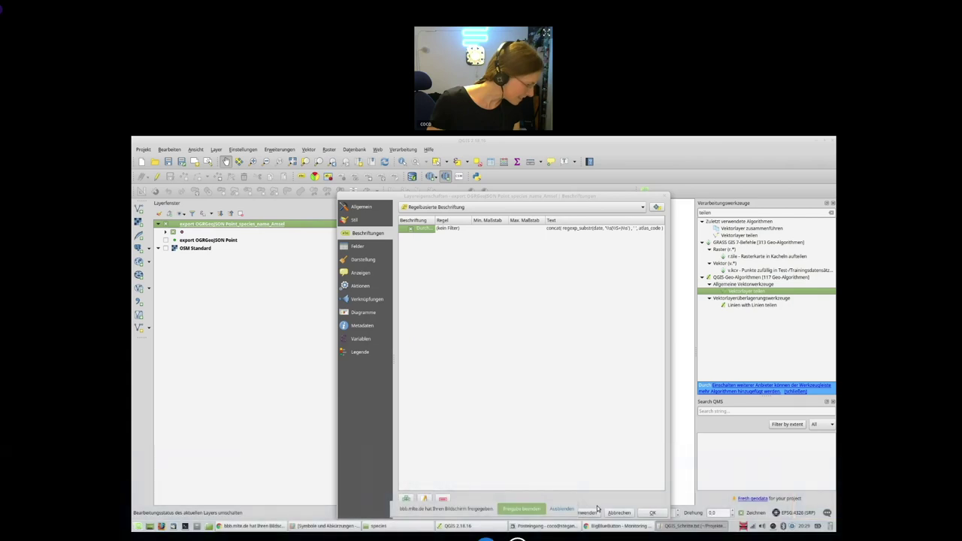
Step: Apply the labels, check them on the map, close the layer properties, and show the OSM Standard layer
click(588, 513)
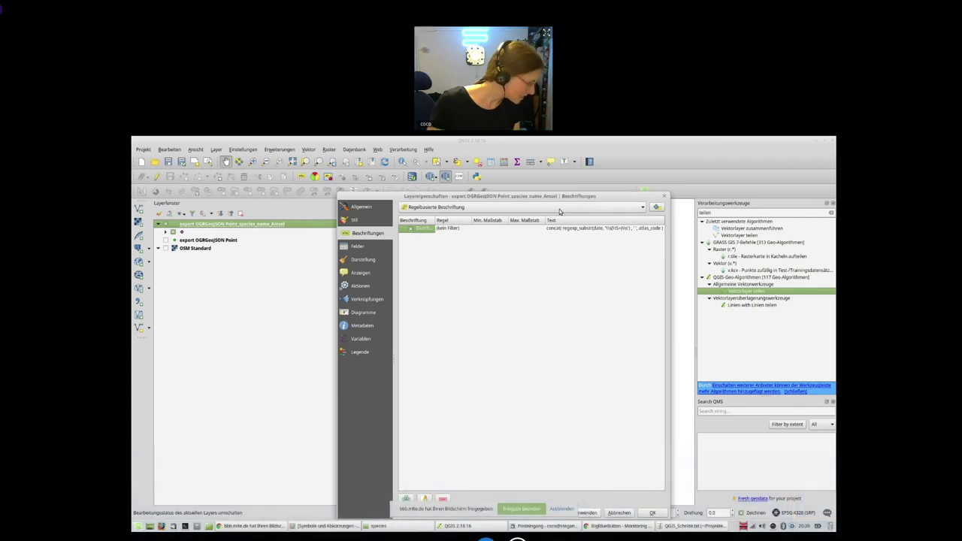
drag(558, 198, 412, 382)
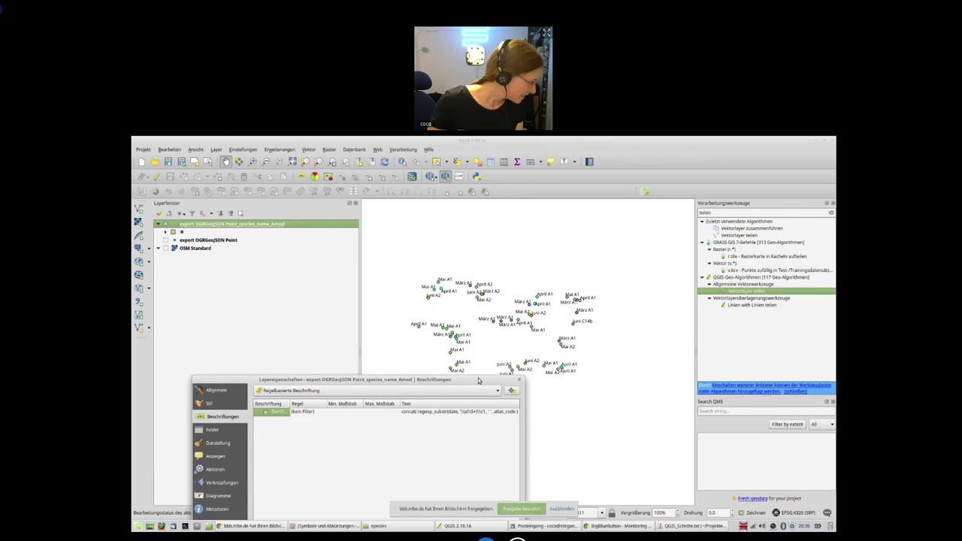
drag(480, 381, 558, 139)
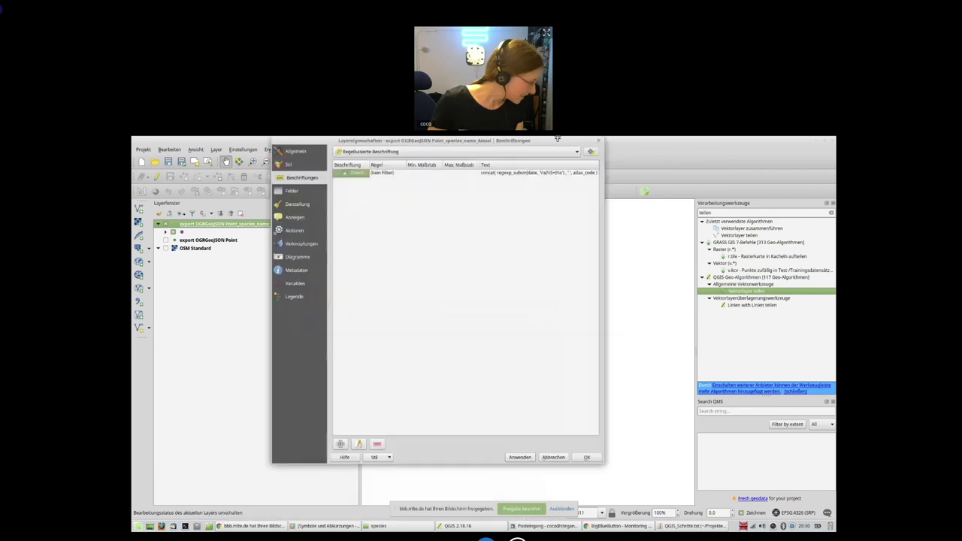
click(589, 457)
click(166, 249)
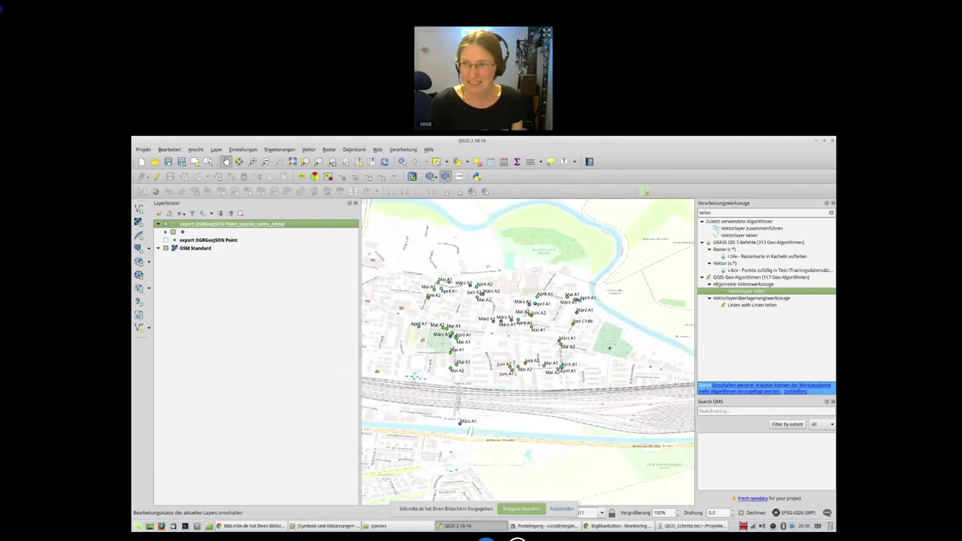
Step: Enable the text buffer for the Amsel layer's Durchgang label rule and check the buffered labels on the map
key(alt+Tab)
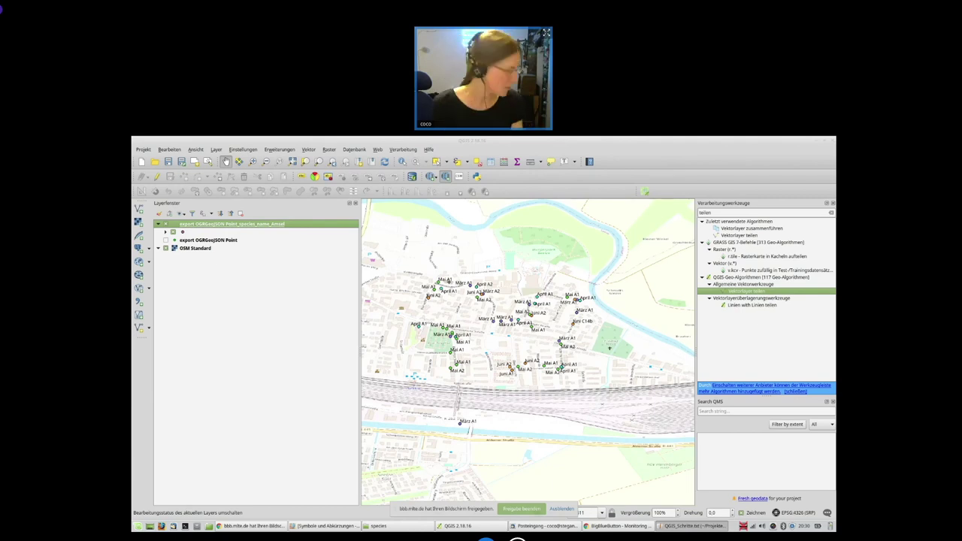
right_click(256, 229)
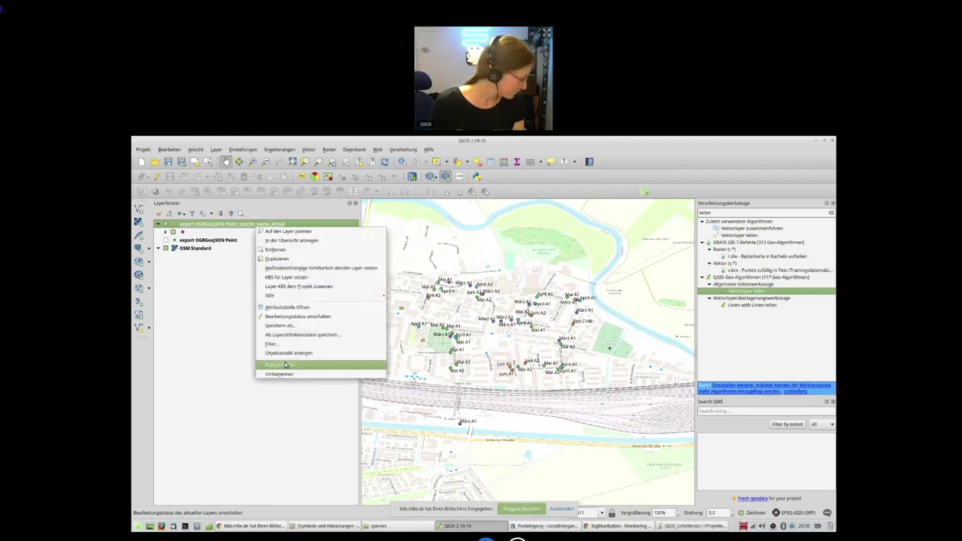
click(285, 366)
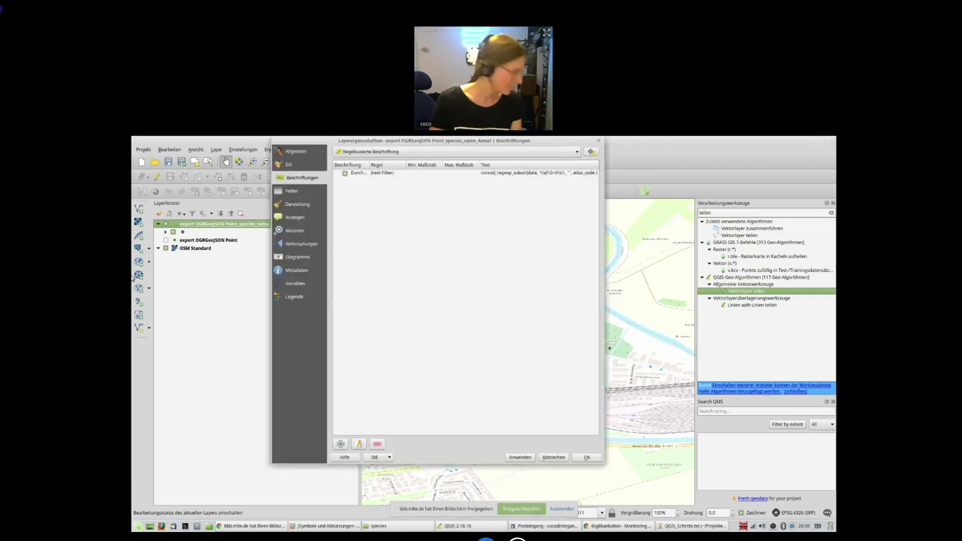
click(365, 174)
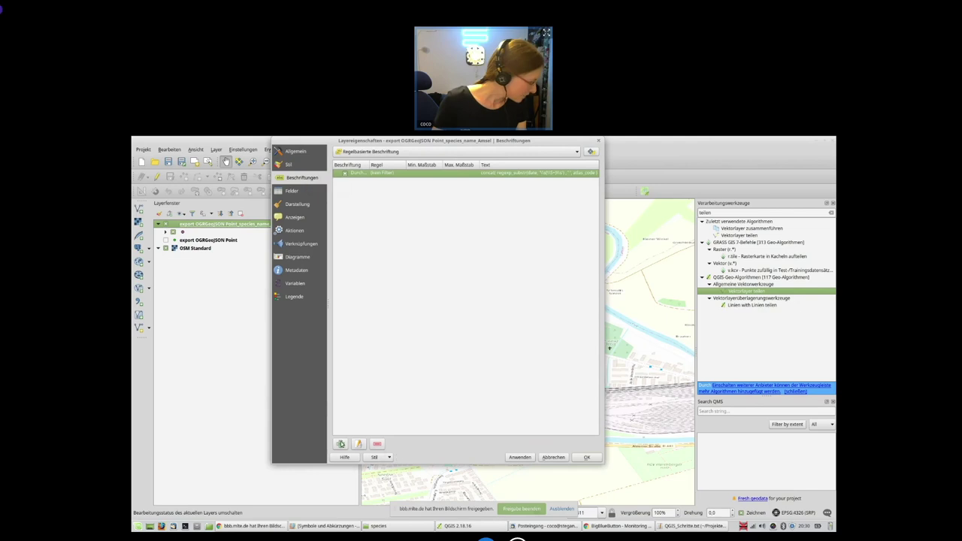
double_click(412, 175)
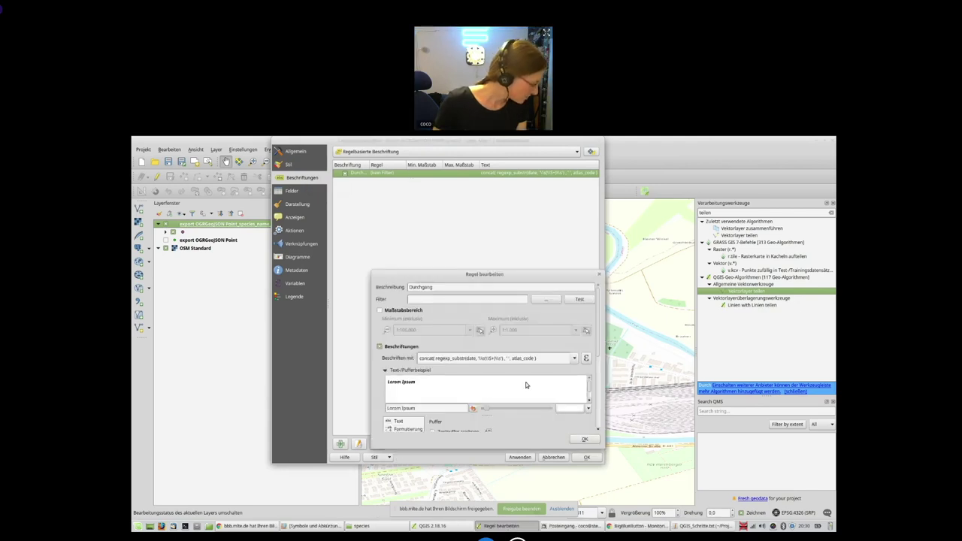
scroll(601, 349, down, 2)
scroll(602, 349, down, 3)
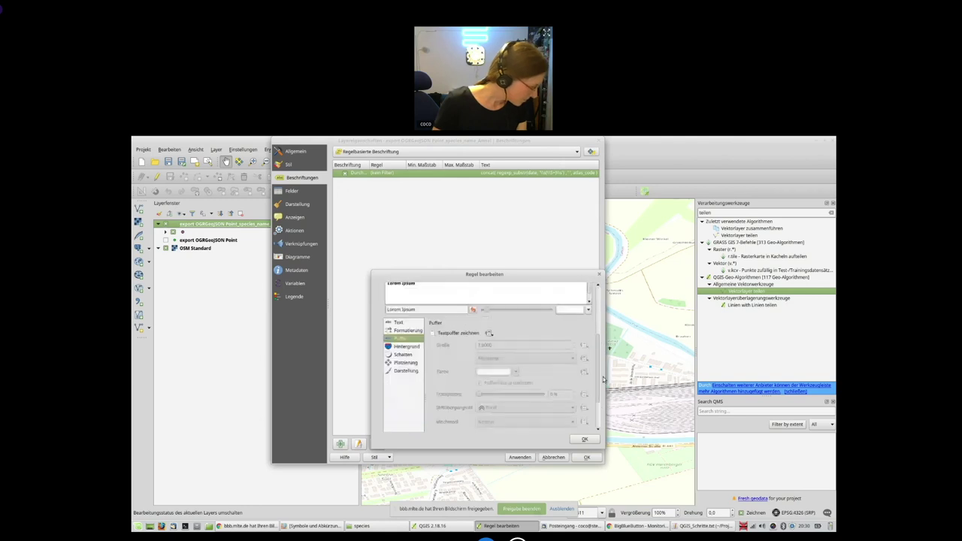
click(443, 330)
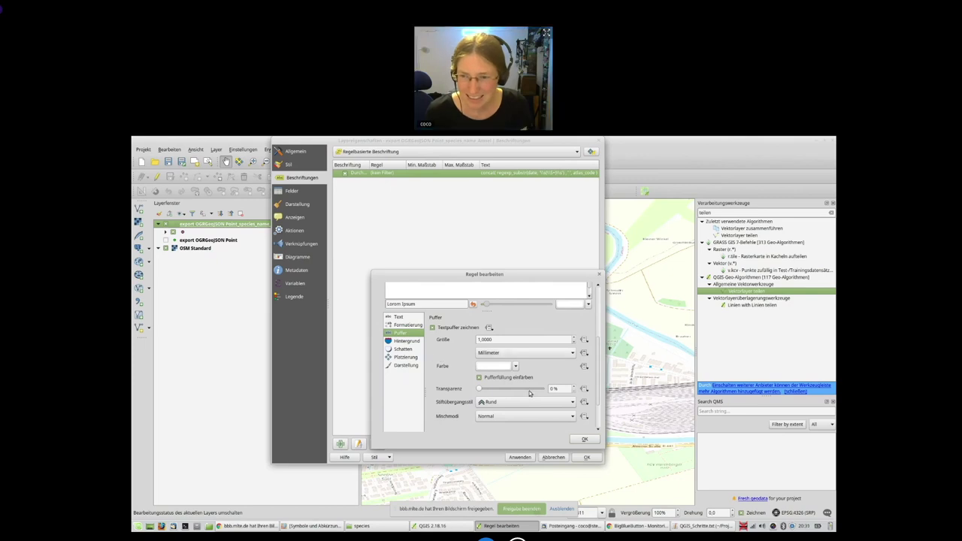
click(585, 439)
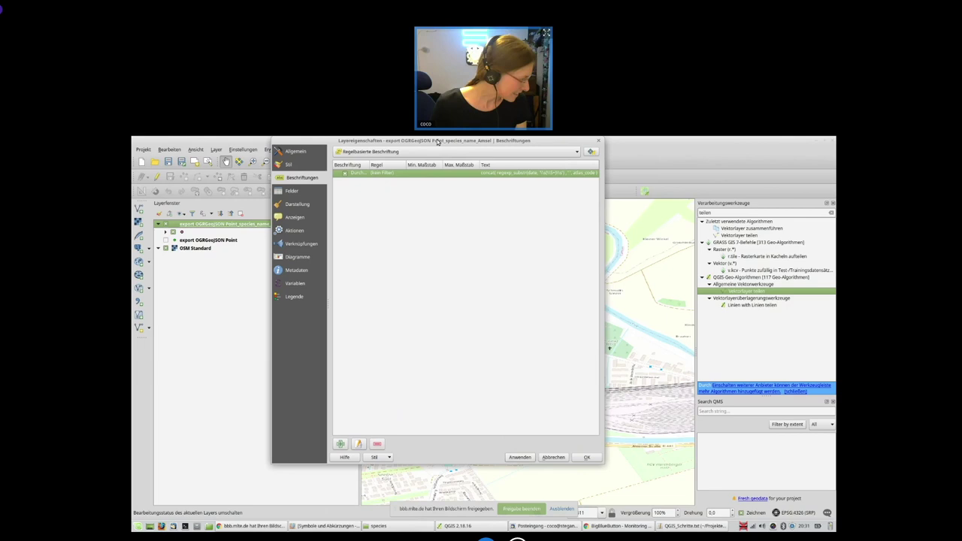
drag(438, 142, 397, 426)
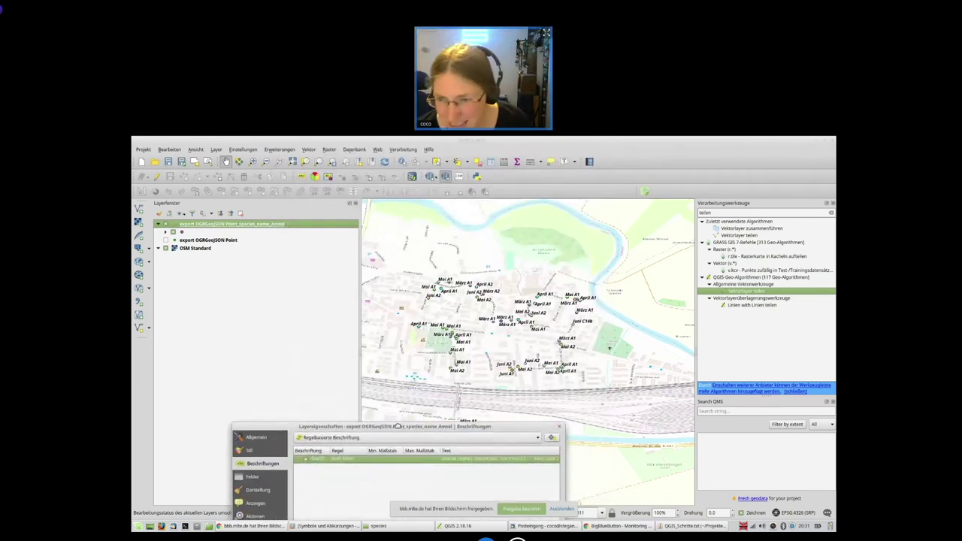
drag(397, 427, 336, 137)
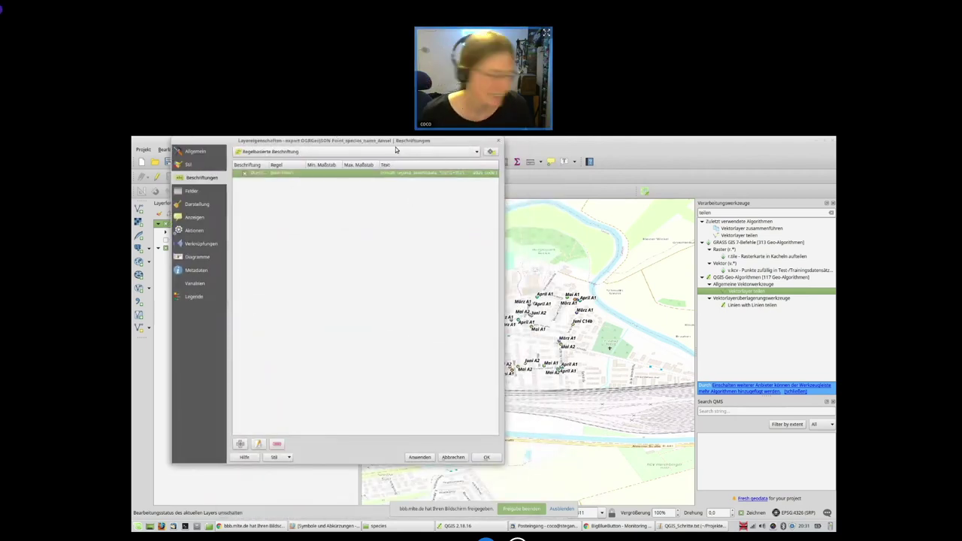
Step: Try a drop shadow on the Durchgang rule's labels, apply it, and check the effect on the map
double_click(352, 175)
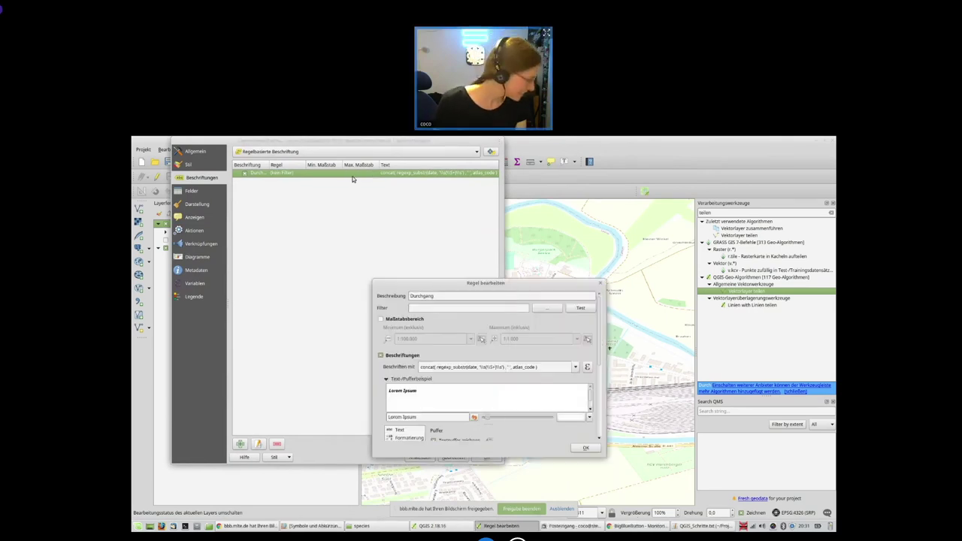
scroll(548, 385, down, 3)
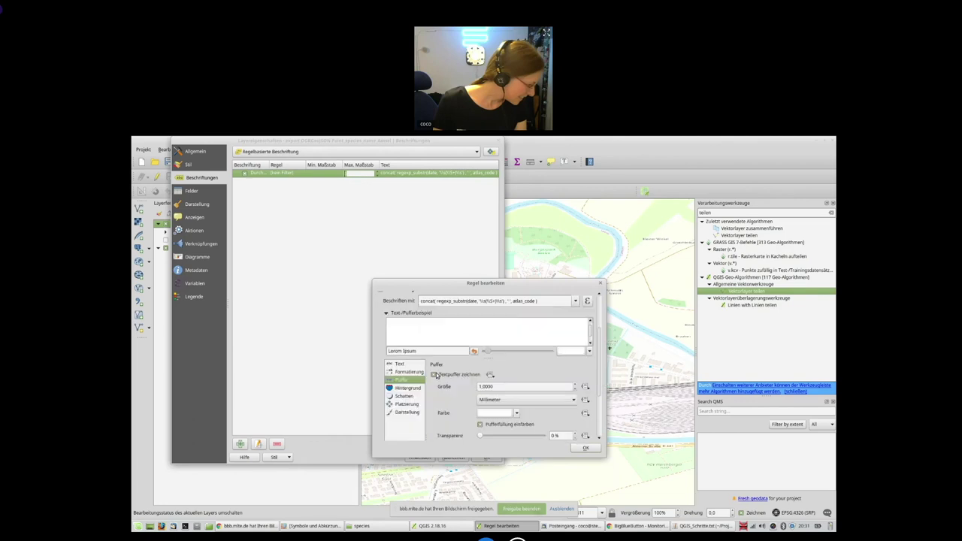
click(406, 397)
click(434, 374)
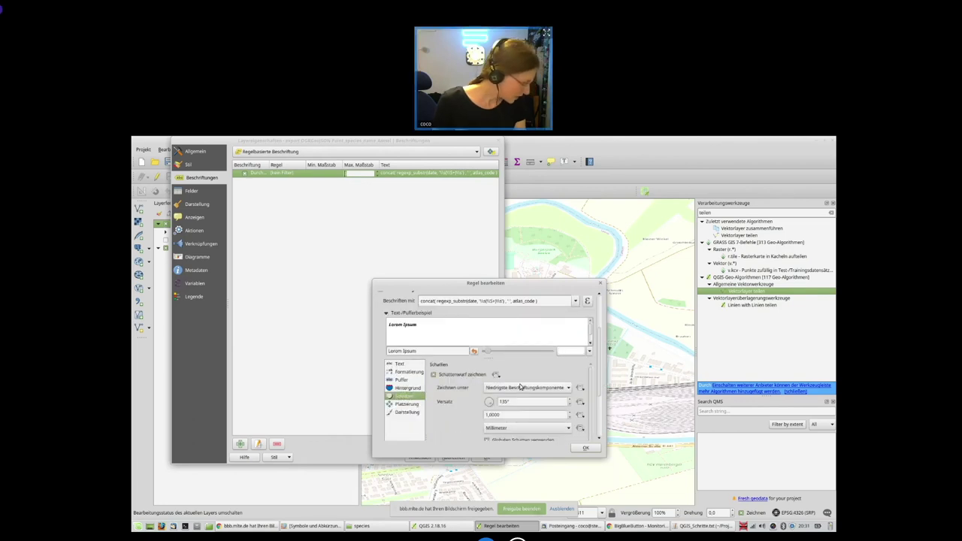
click(587, 449)
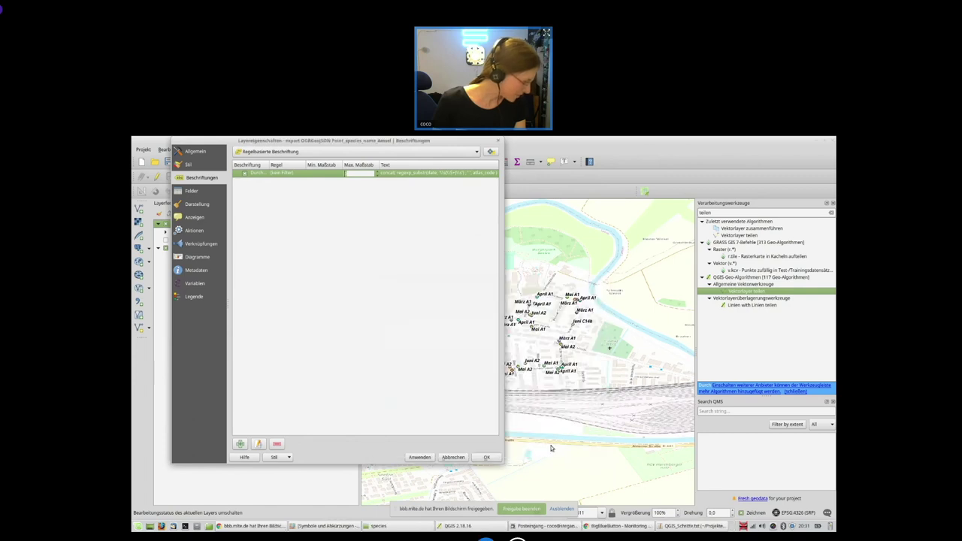
click(427, 457)
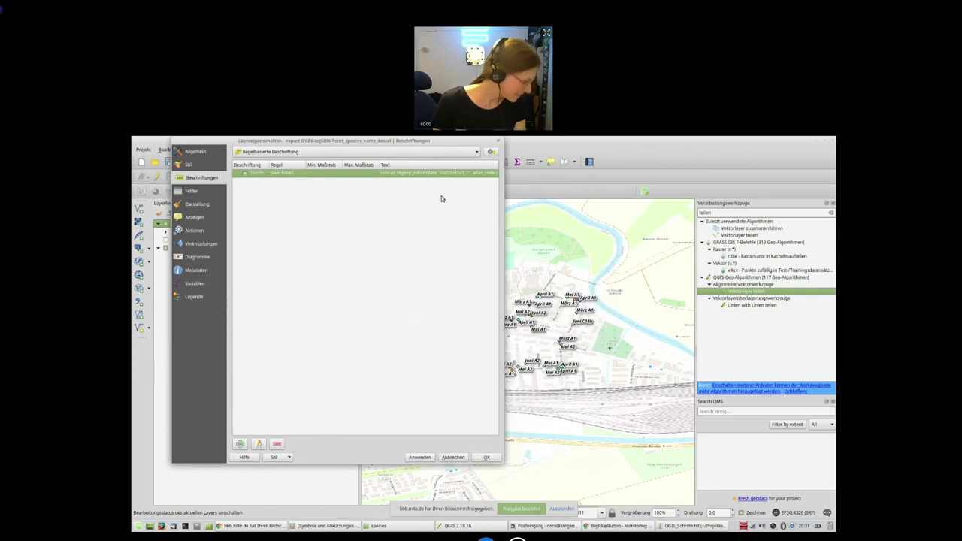
drag(428, 150, 441, 453)
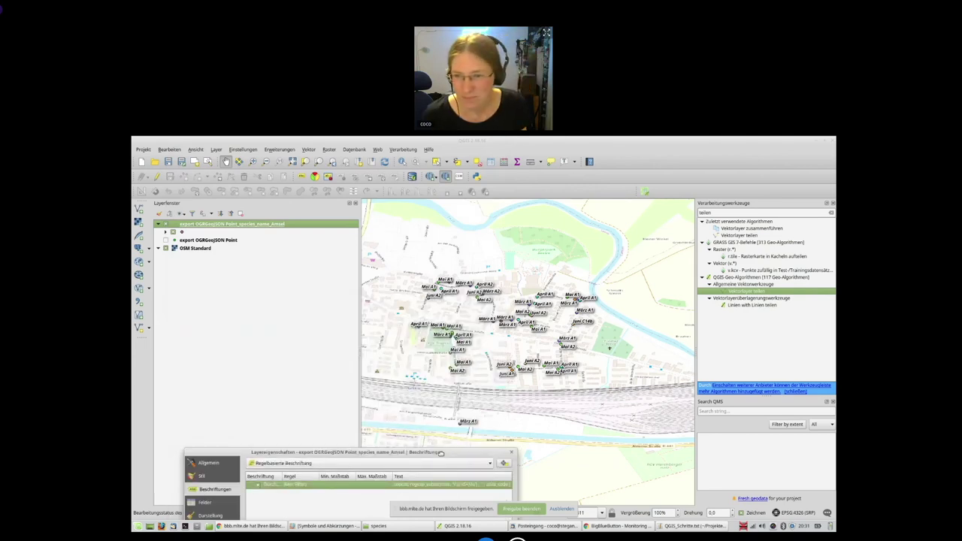
drag(442, 454, 419, 139)
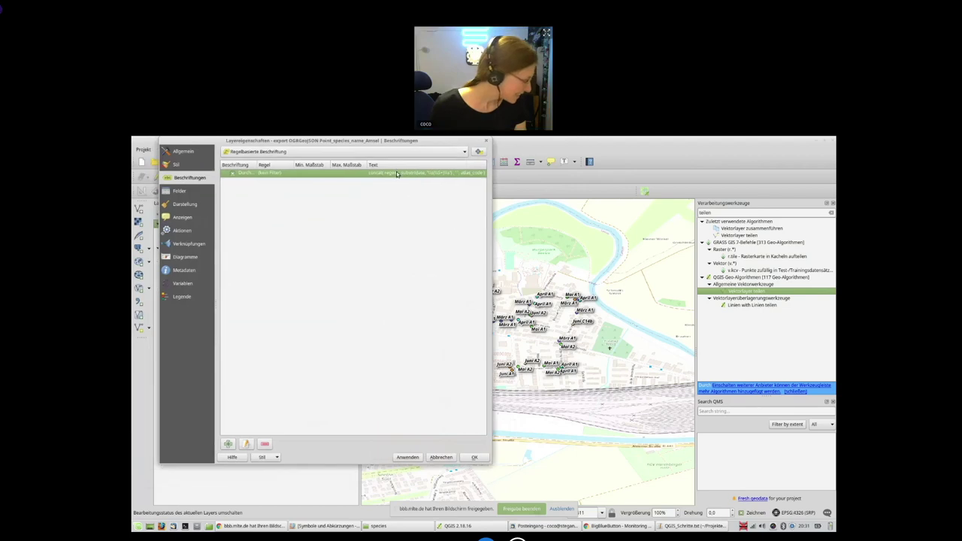
Step: Turn off the Durchgang rule's label shadow, apply, close the layer properties, and inspect the labels on the map up close
double_click(326, 258)
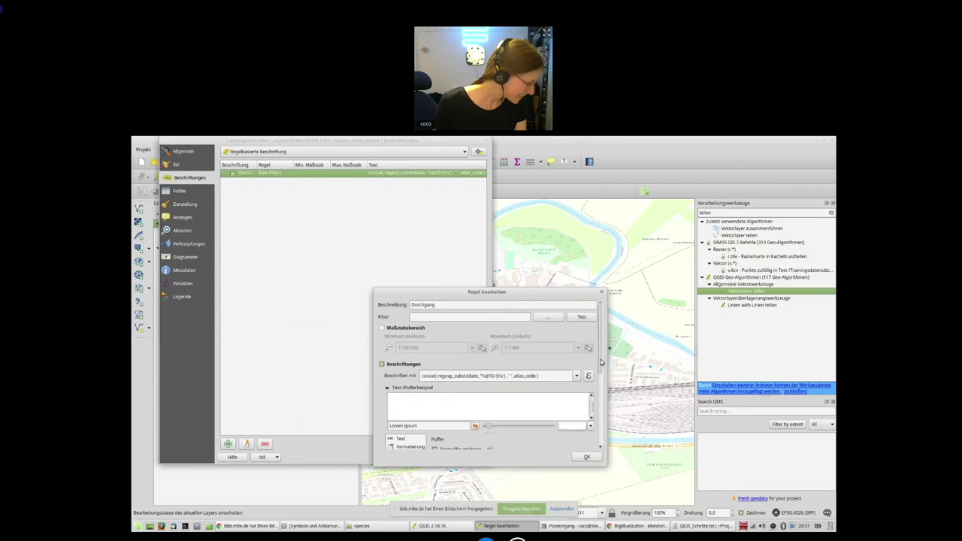
click(602, 411)
click(603, 411)
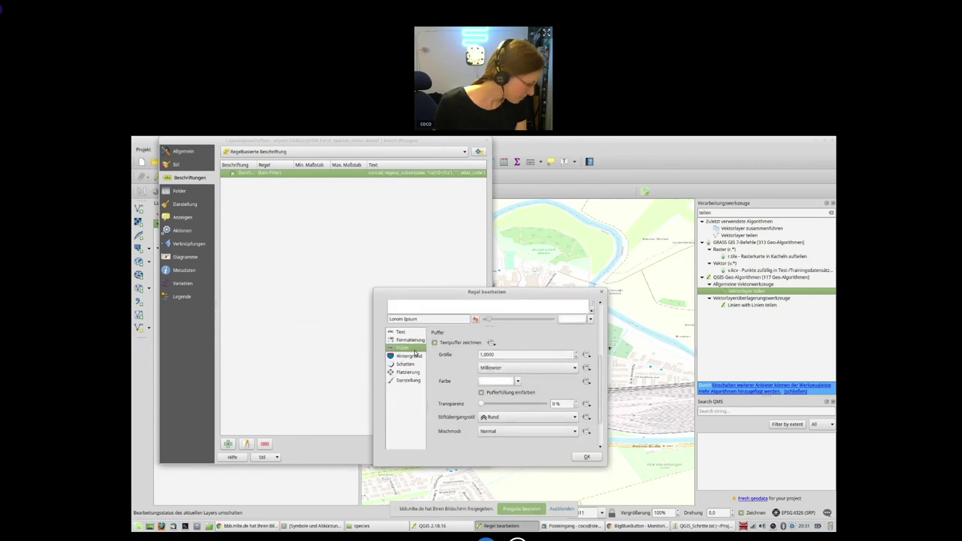
click(417, 365)
click(461, 340)
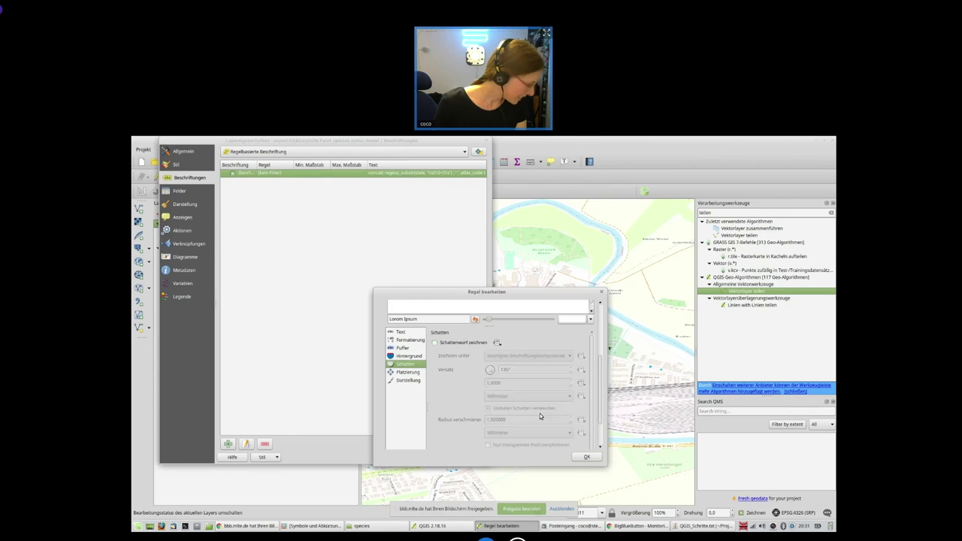
click(587, 458)
click(394, 459)
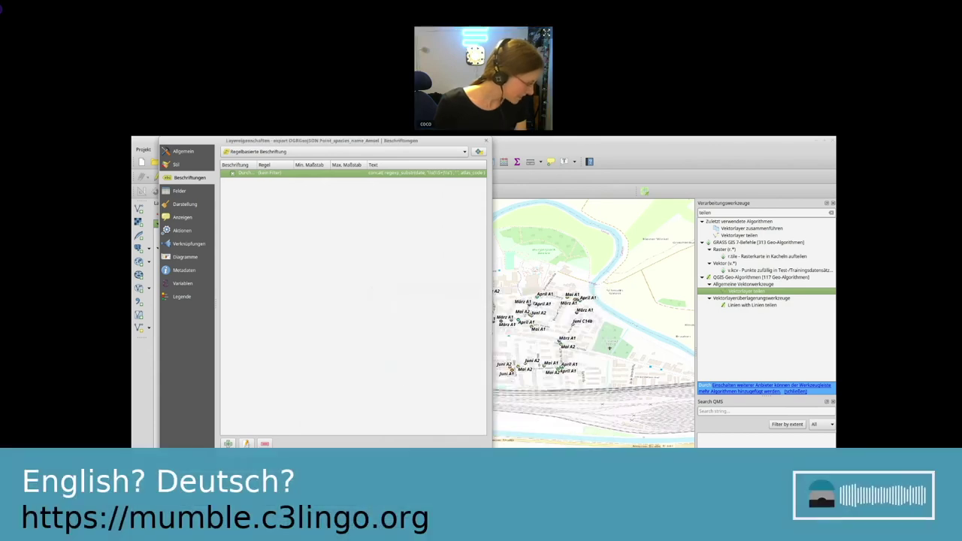
key(Return)
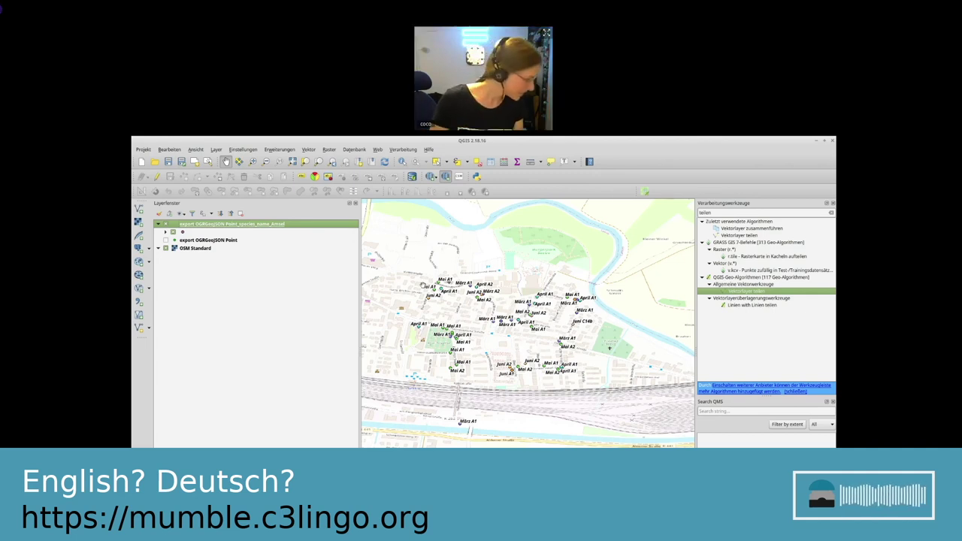
scroll(448, 286, up, 1)
scroll(464, 340, up, 3)
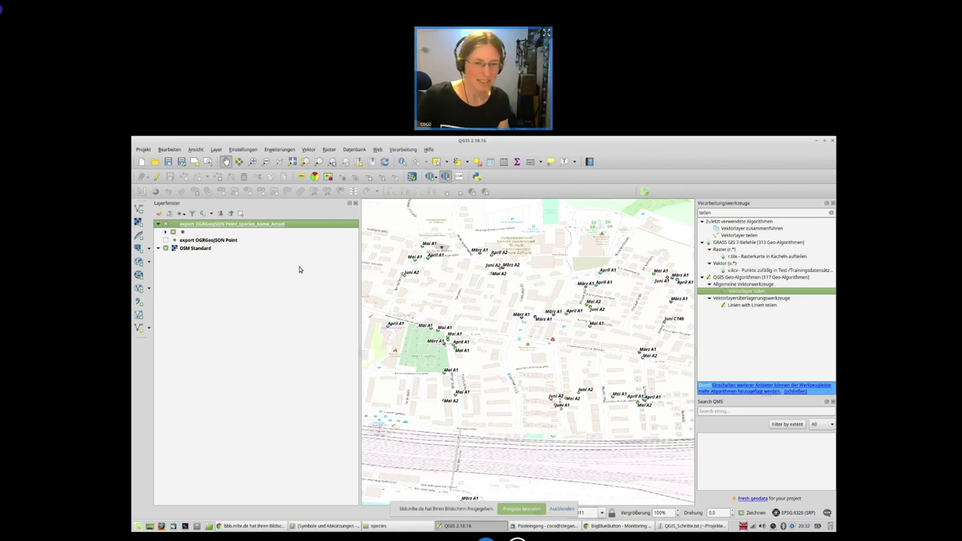
Step: Open the Merkblatt_MNB_Auswertung PDF from the GIS_MNB folder and look up Amsel in the table of species-specific evaluation periods
key(alt+Tab)
key(alt+Tab)
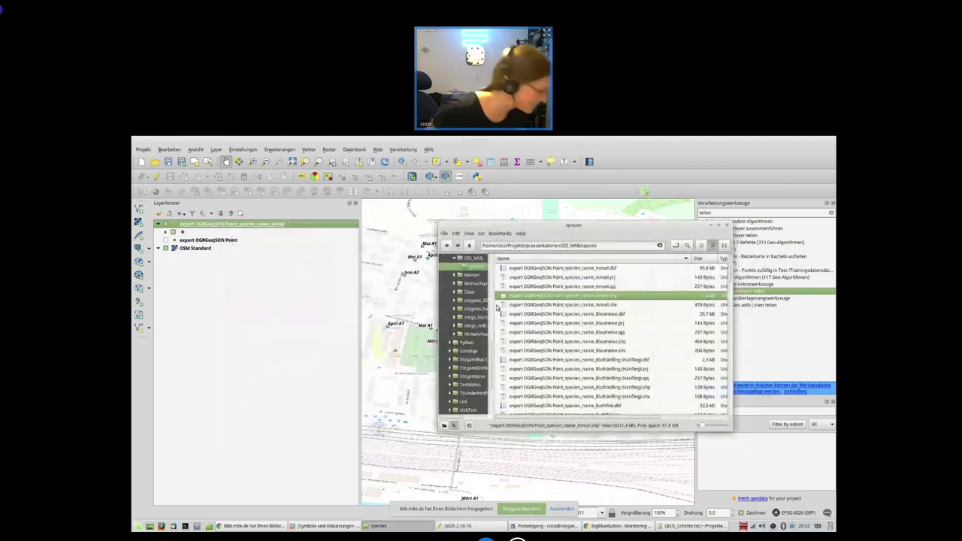
click(469, 246)
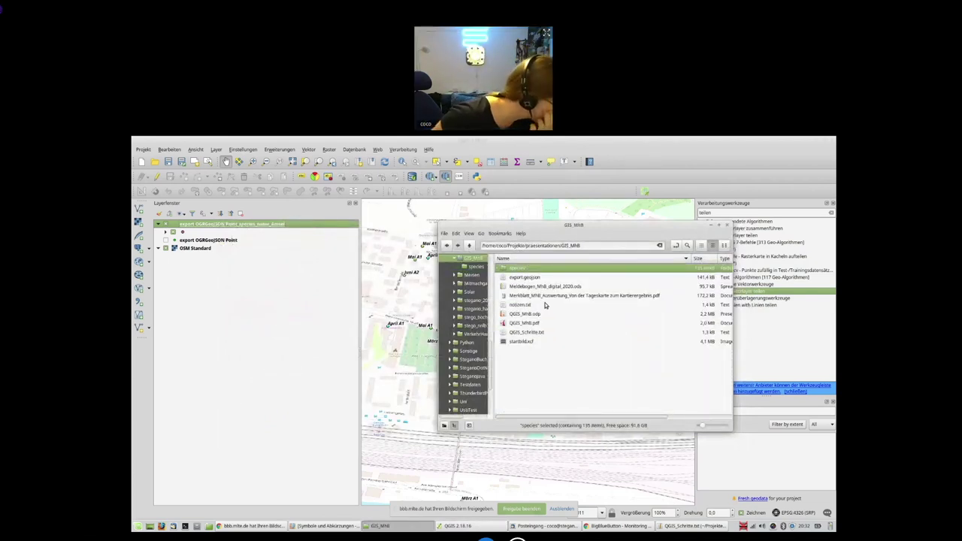
double_click(546, 297)
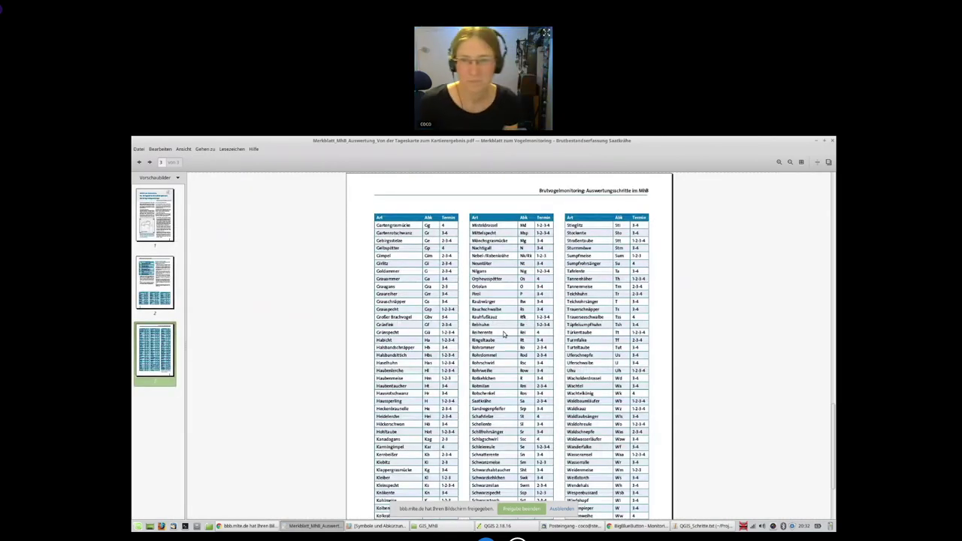
key(ctrl+plus)
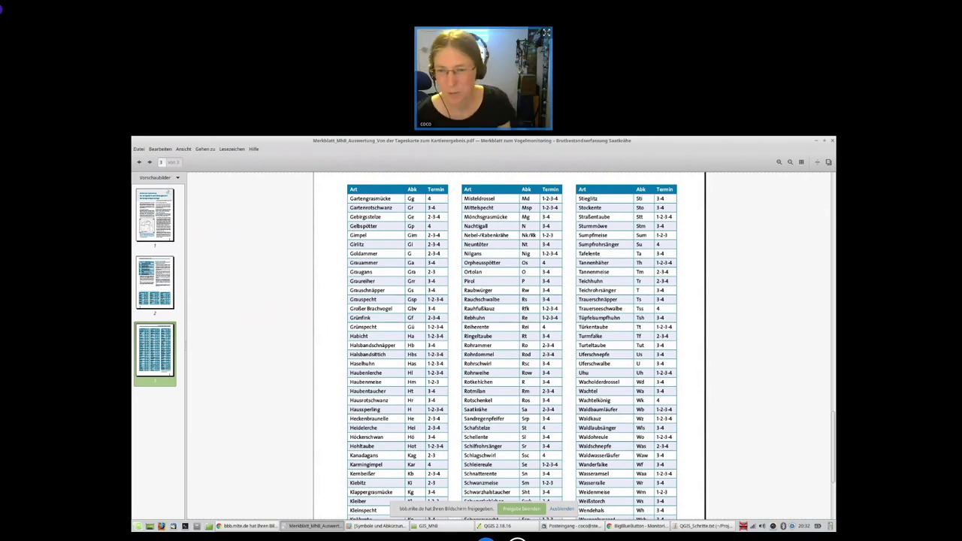
key(alt+Tab)
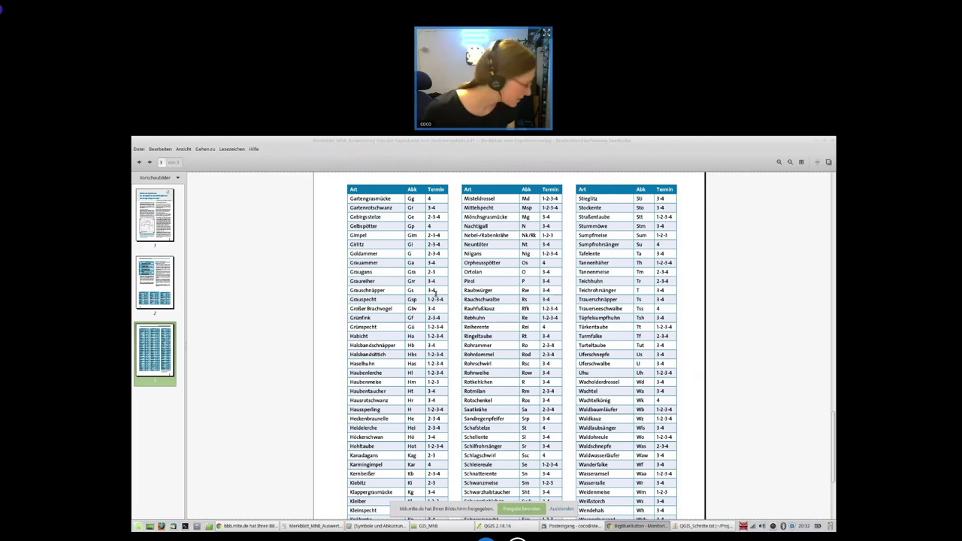
click(434, 294)
scroll(434, 293, up, 5)
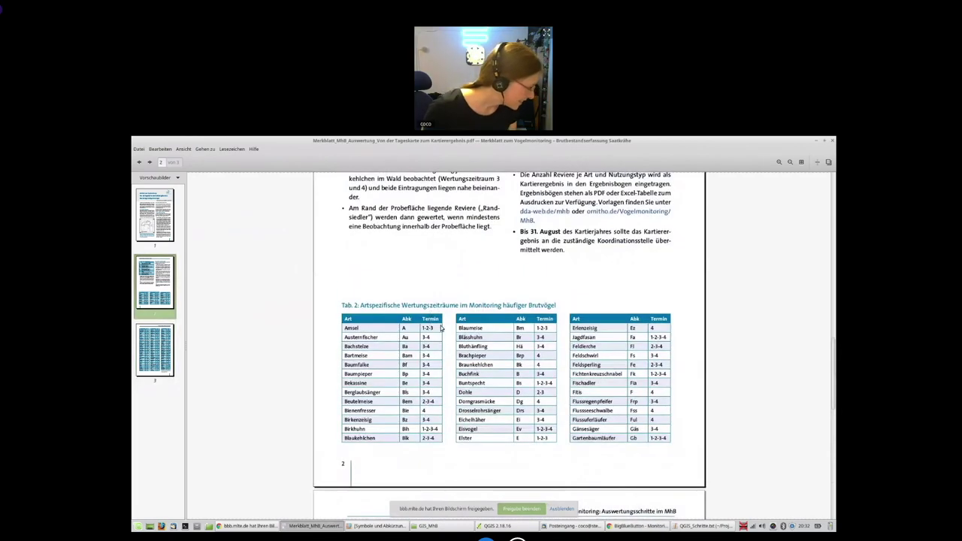